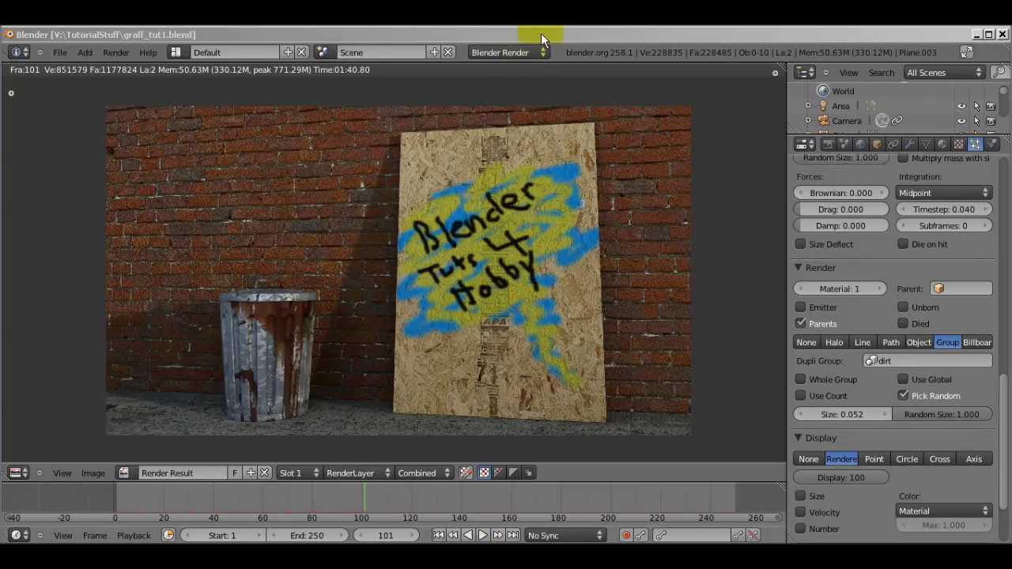
- Zoom into the alley render and pan to the plywood board's lower corner and the trash can base
left_click(541, 33)
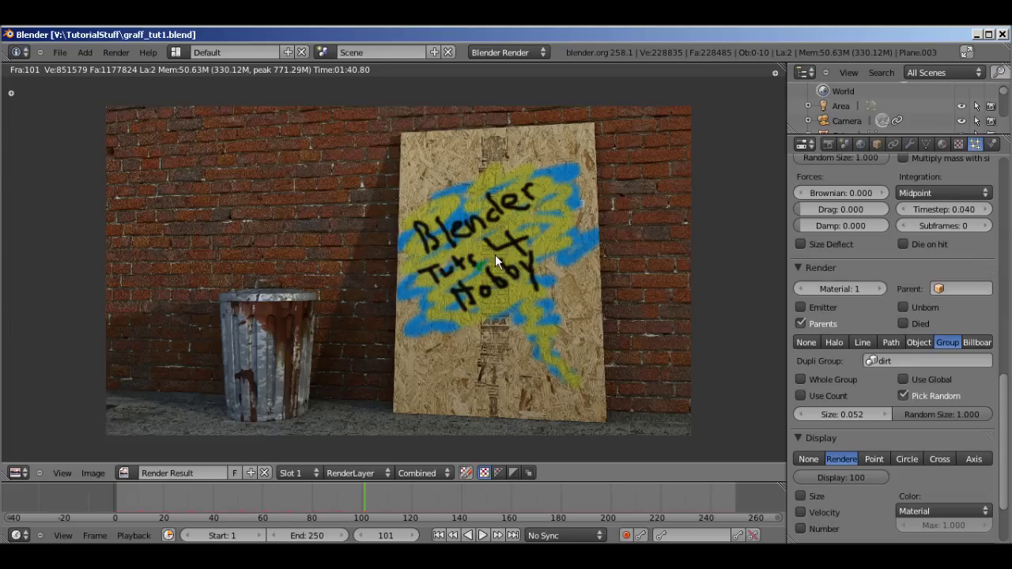
scroll(495, 255, "up", 2)
middle_click_drag(558, 363, 360, 368)
scroll(360, 369, "up", 2)
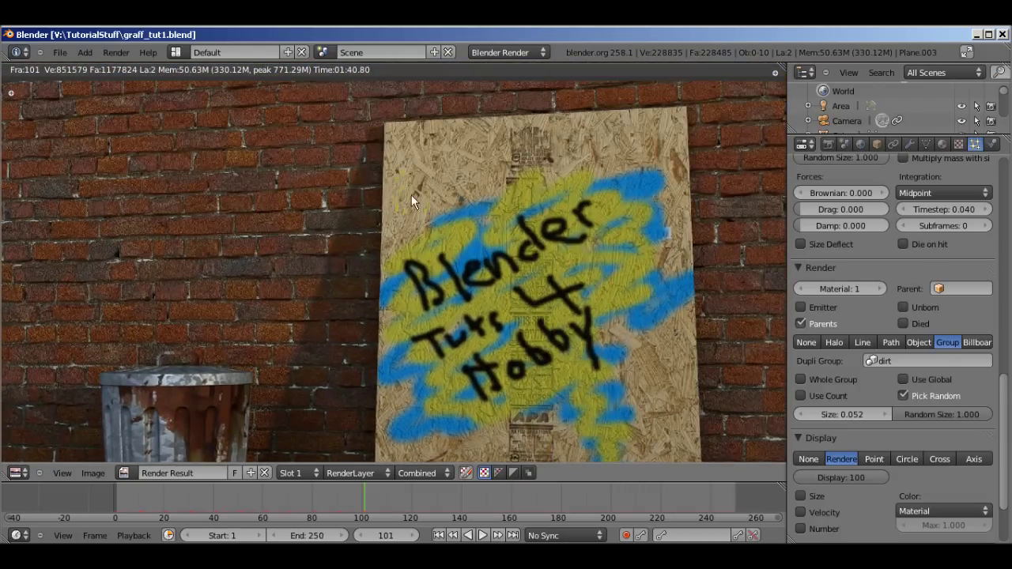
scroll(492, 246, "down", 2)
scroll(560, 217, "up", 6)
middle_click_drag(415, 286, 396, 331)
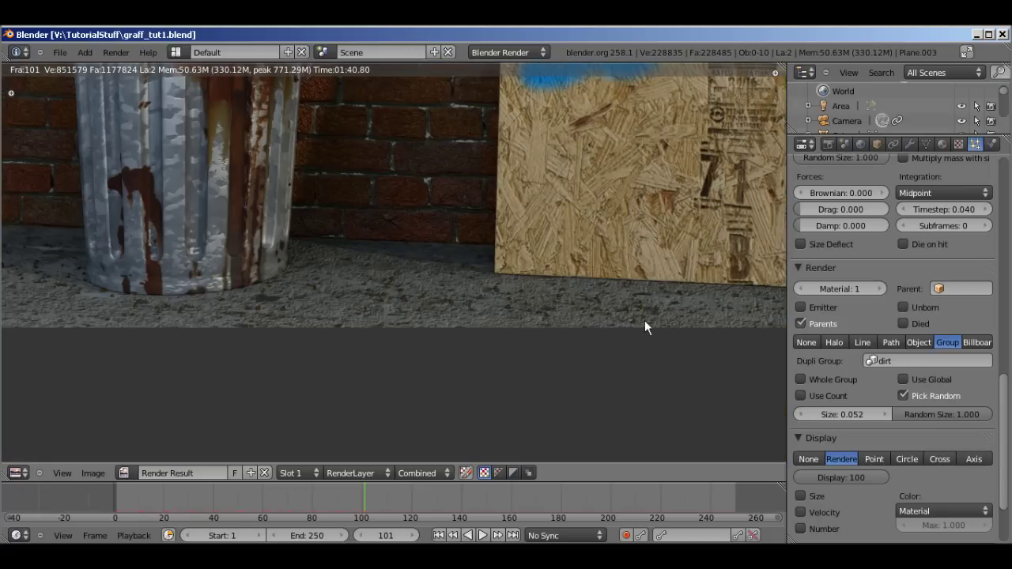
- Zoom back out to frame the board and trash can, then switch to the Compositing layout
scroll(557, 198, "down", 3)
scroll(501, 336, "down", 1)
middle_click_drag(556, 199, 523, 311)
scroll(535, 348, "down", 1)
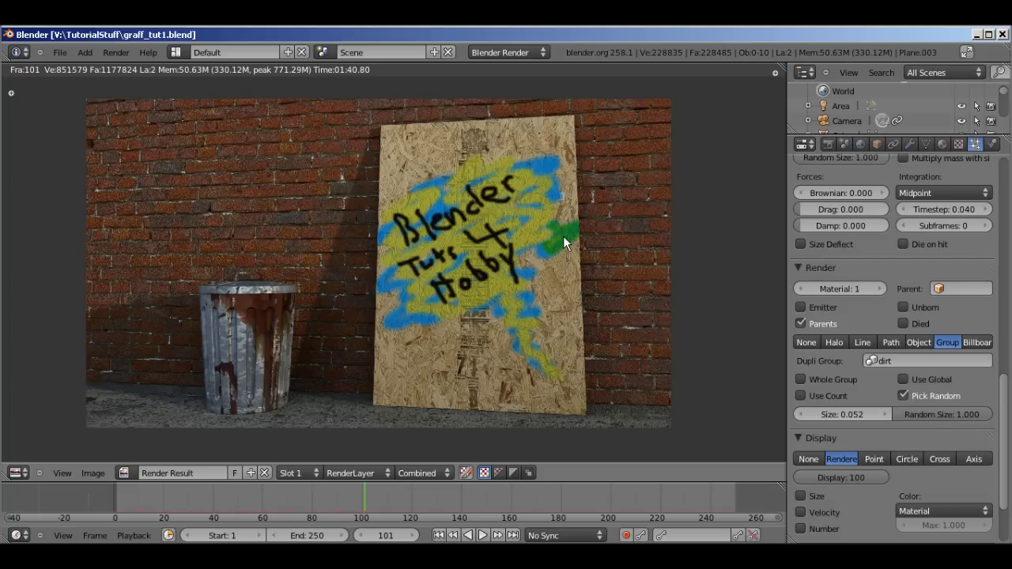
key("ctrl+Left")
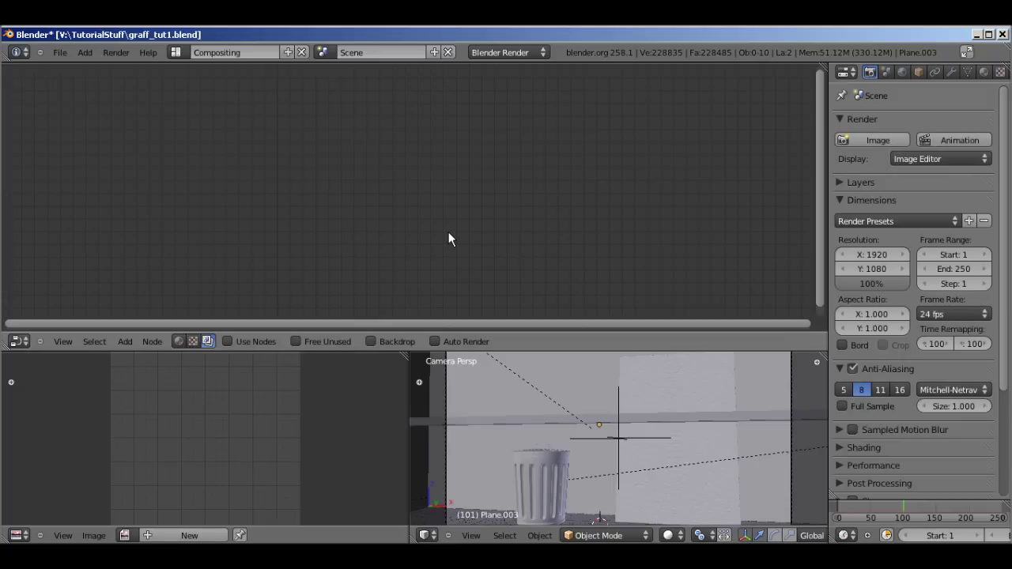
- Enable Use Nodes and Auto Render in the compositor
left_click(228, 340)
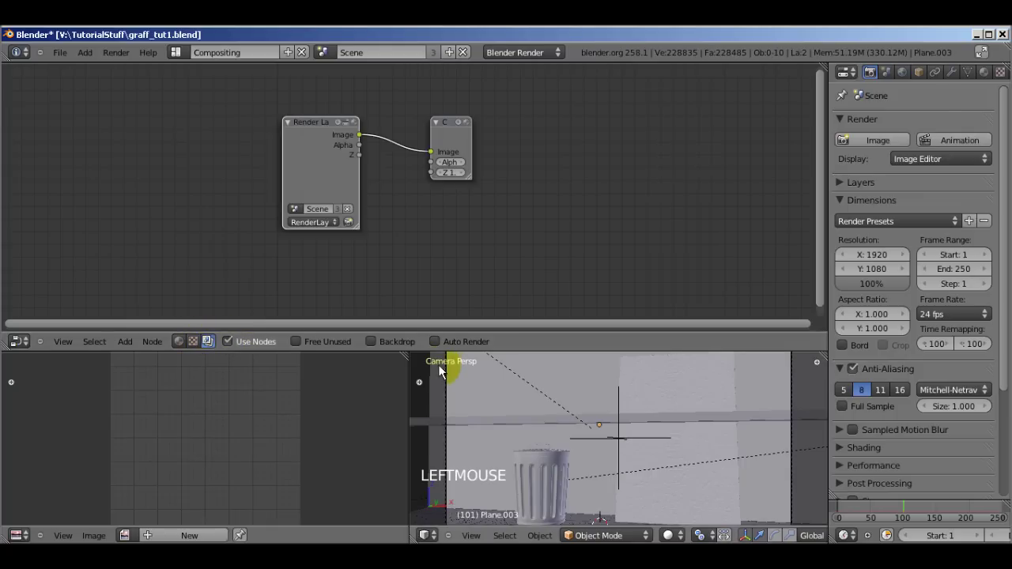
left_click(436, 341)
scroll(638, 416, "down", 2)
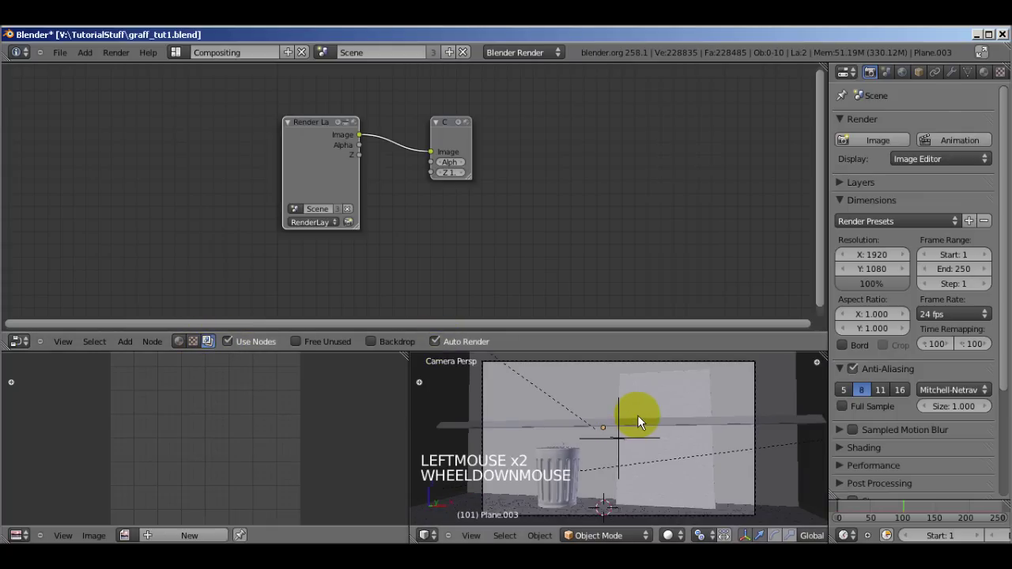
scroll(705, 426, "up", 1)
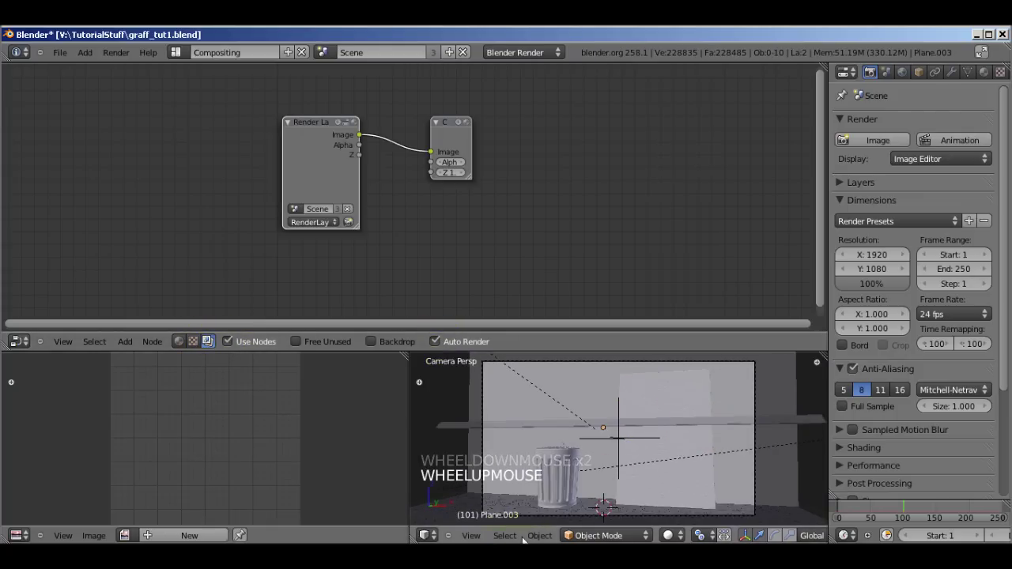
- Change the lower-right 3D View into a UV/Image Editor and browse its image list
left_click(428, 535)
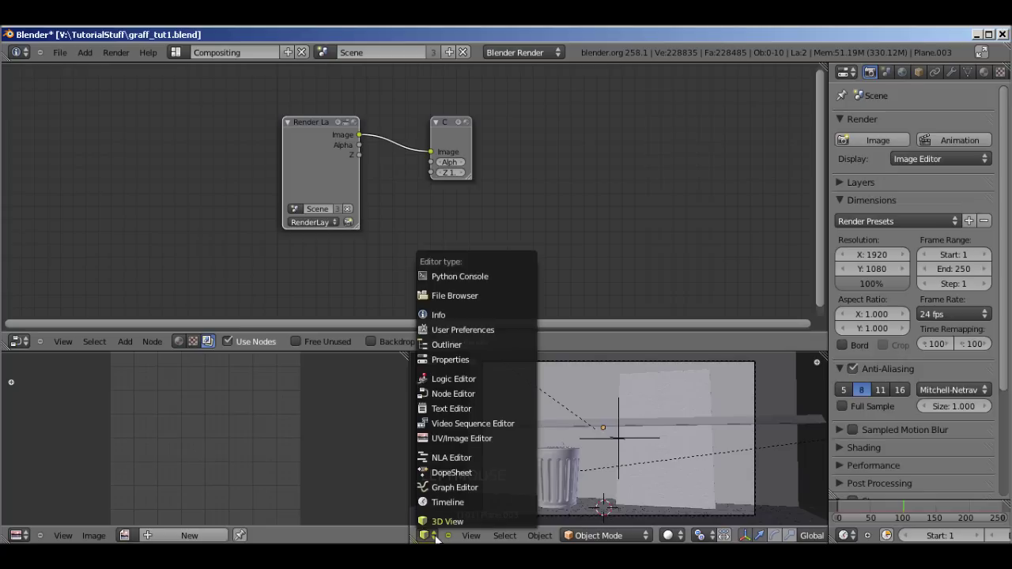
left_click(448, 439)
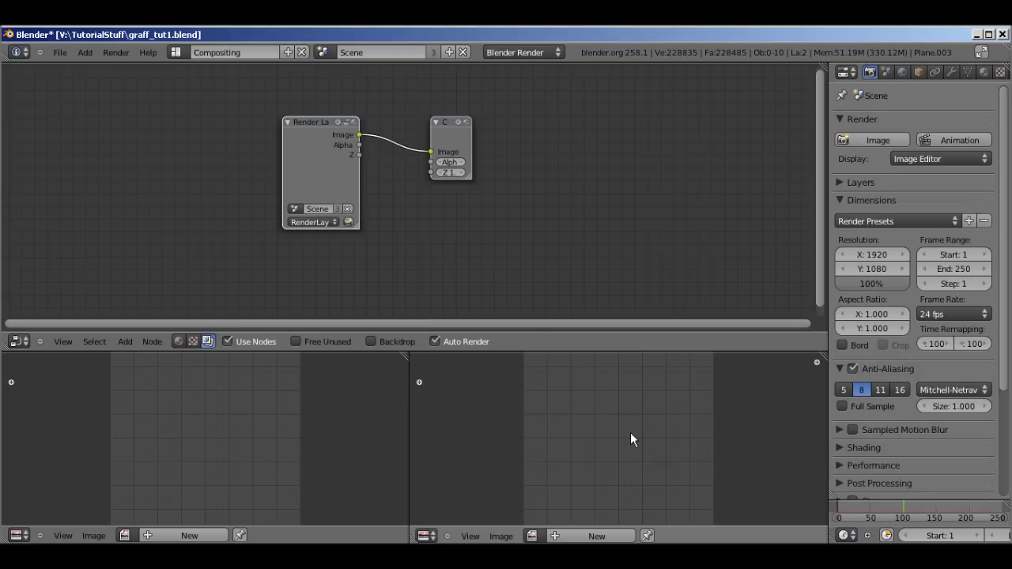
scroll(564, 514, "down", 1)
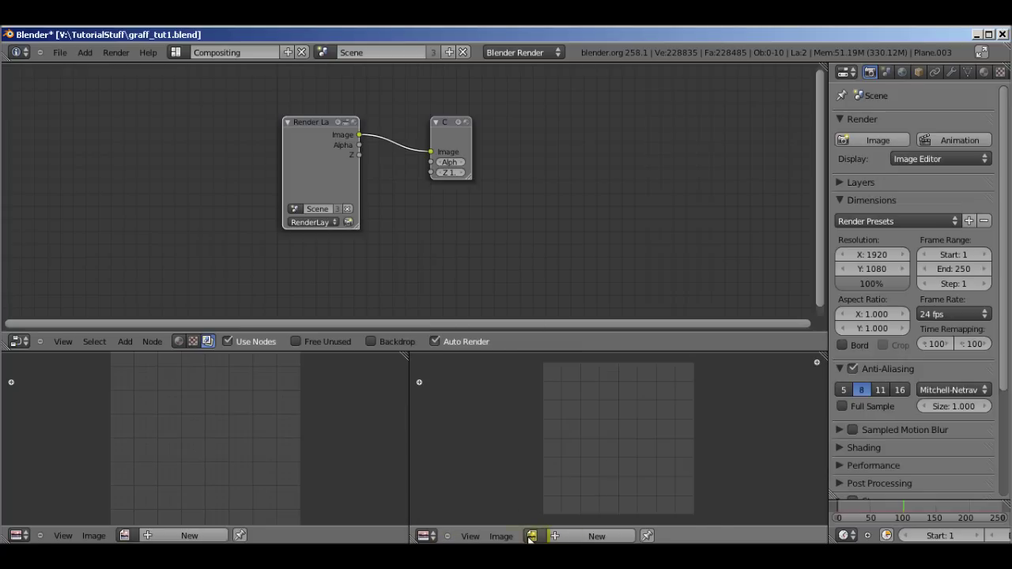
left_click(533, 536)
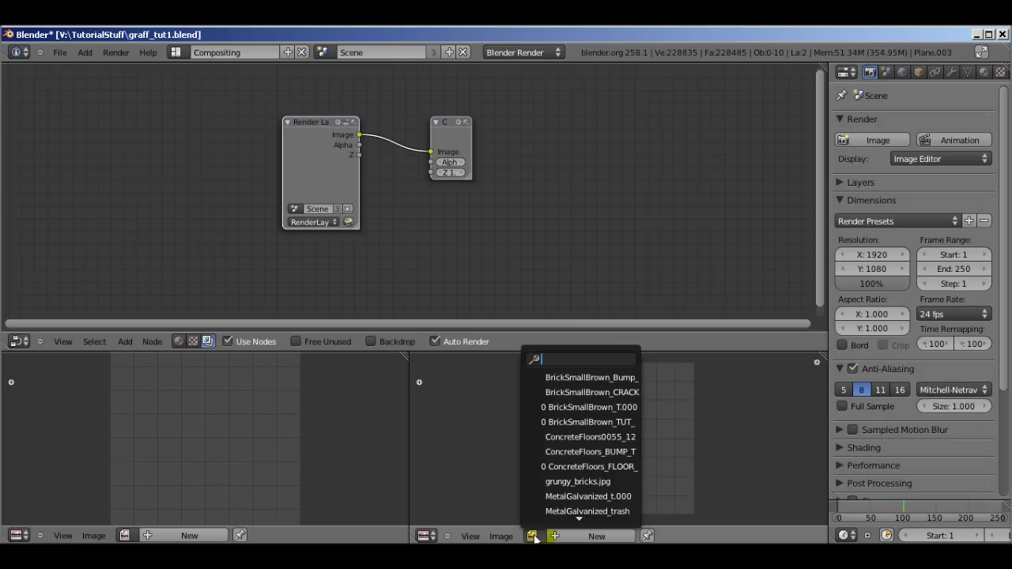
- Show the Render Result image in the image editor
type("ren")
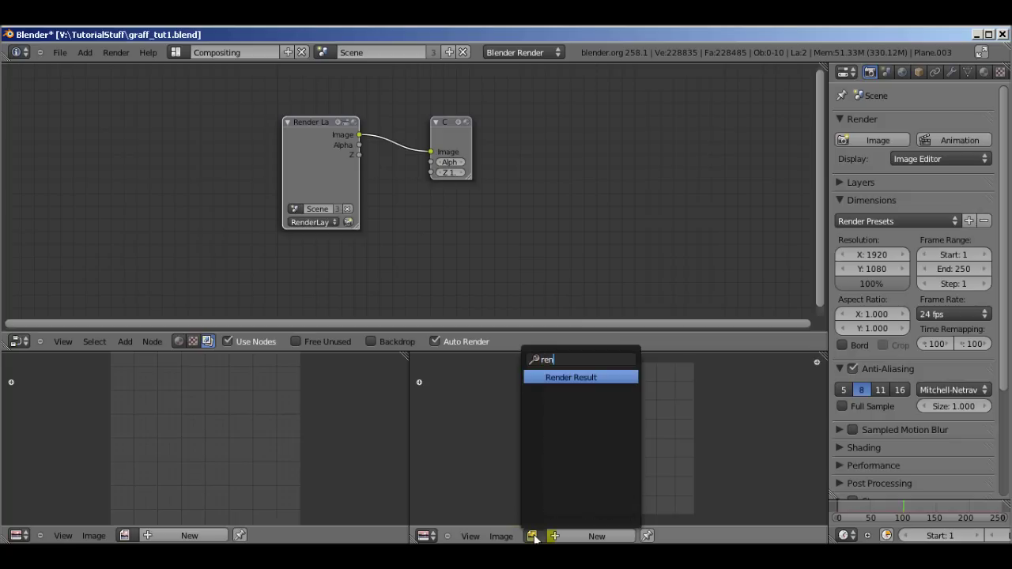
left_click(575, 378)
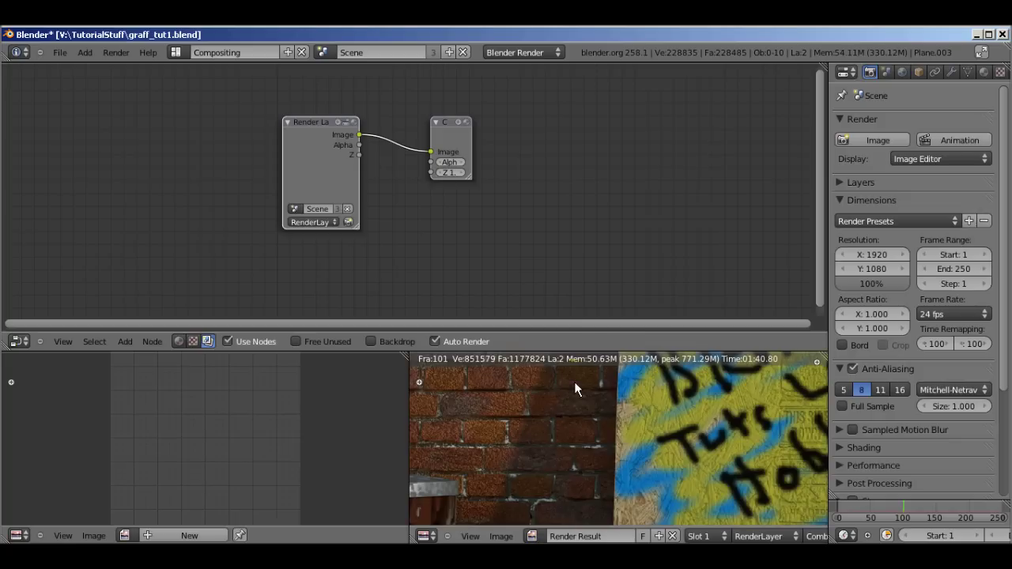
scroll(574, 381, "down", 3)
scroll(657, 410, "up", 1)
- Enlarge the render viewer by making the lower areas taller and wider
middle_click_drag(673, 419, 660, 420)
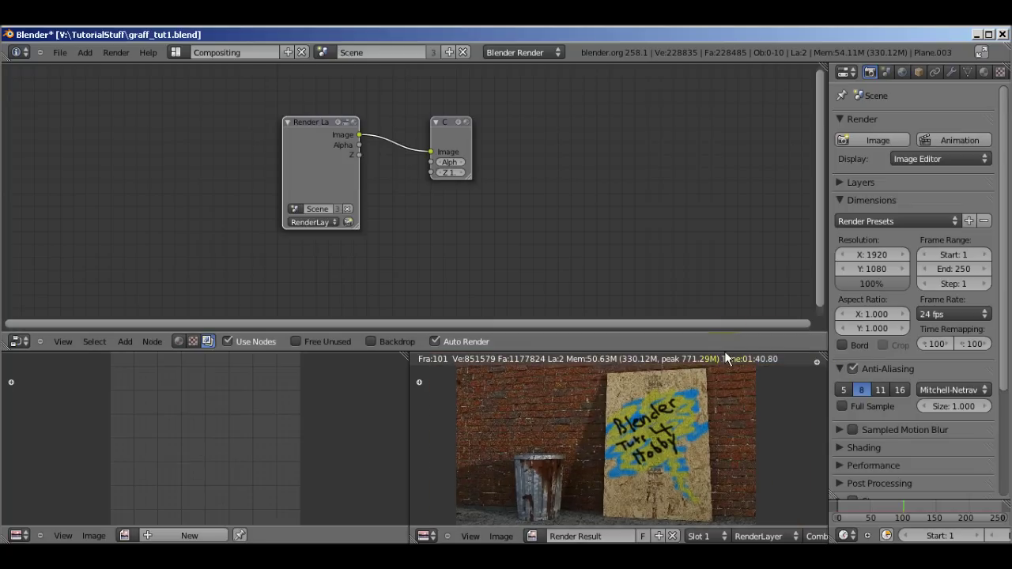
left_click_drag(725, 351, 581, 235)
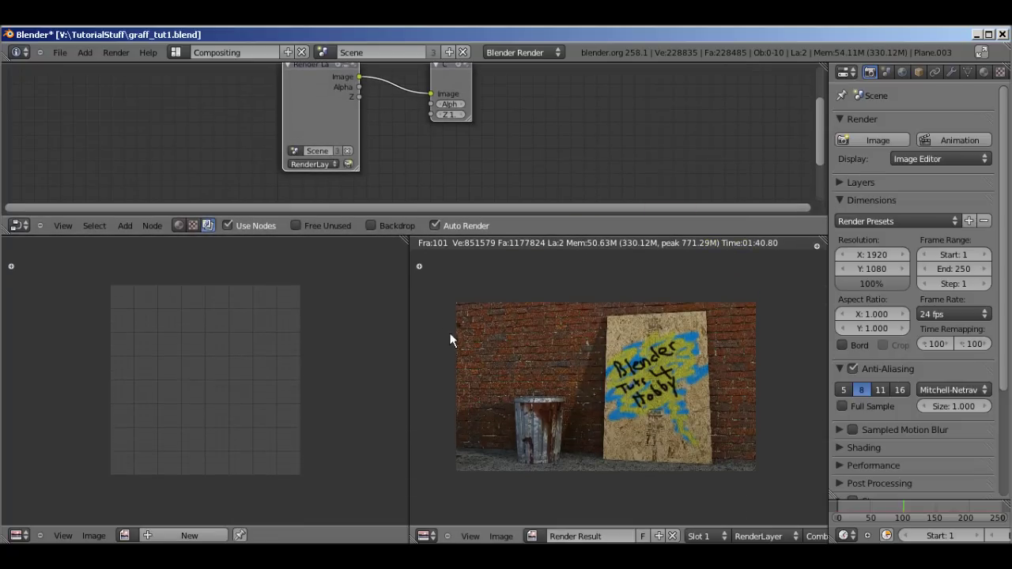
left_click_drag(408, 321, 175, 336)
scroll(372, 342, "up", 2)
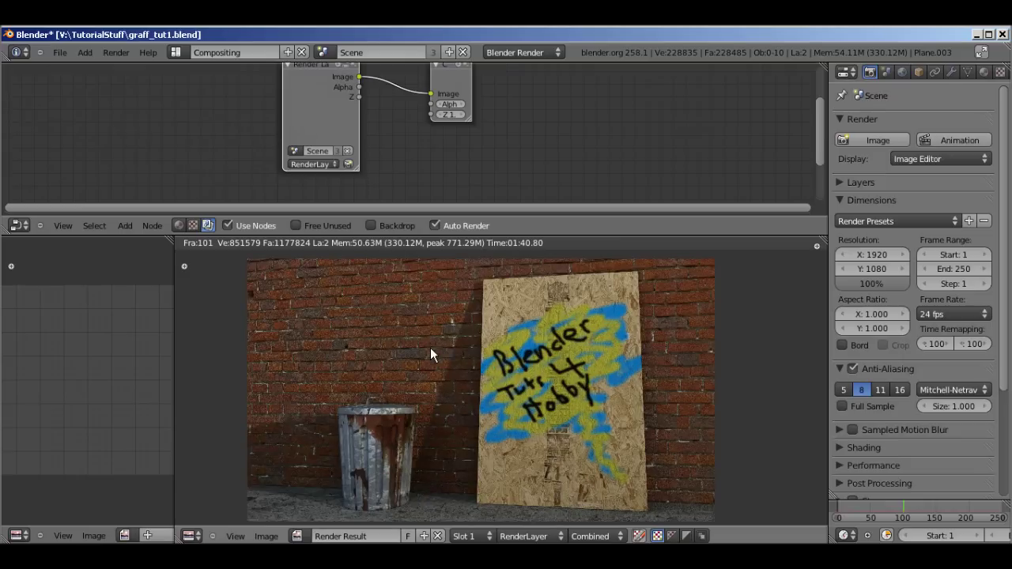
middle_click_drag(434, 349, 443, 349)
scroll(427, 162, "down", 1)
- Move the Composite node far to the right of the Render Layers node
left_click(425, 163)
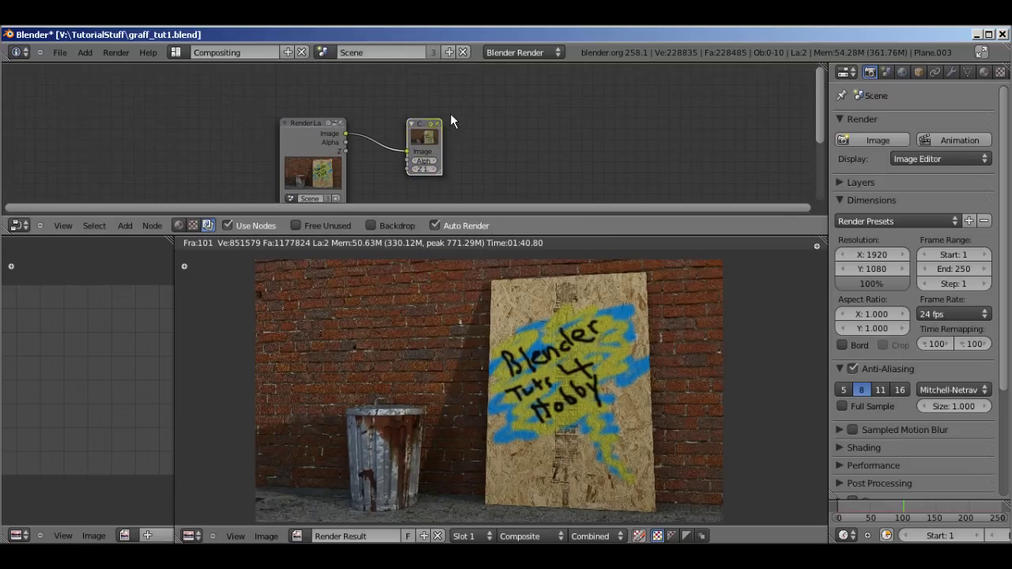
key("g")
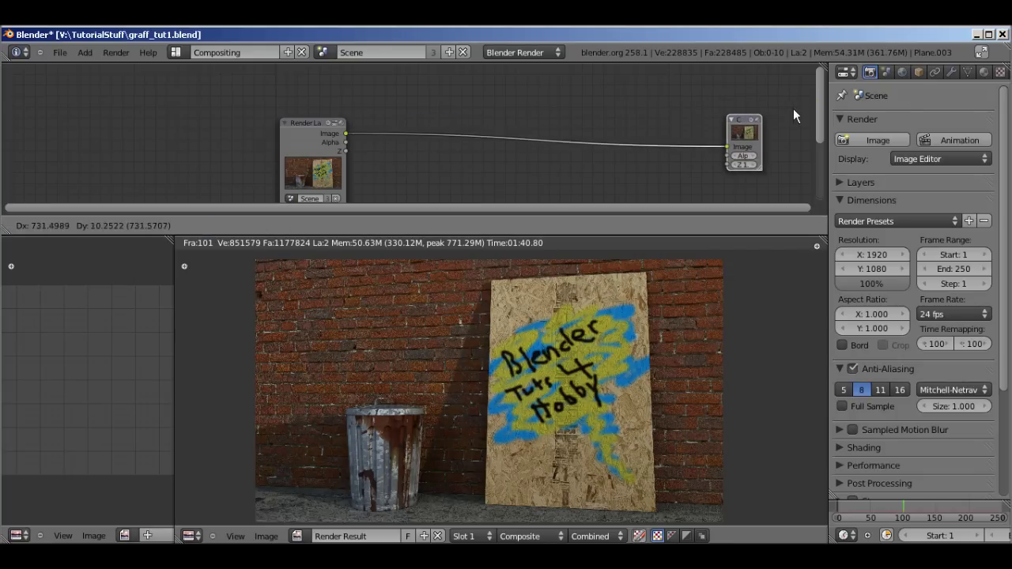
left_click(818, 112)
scroll(396, 161, "down", 5, "ctrl")
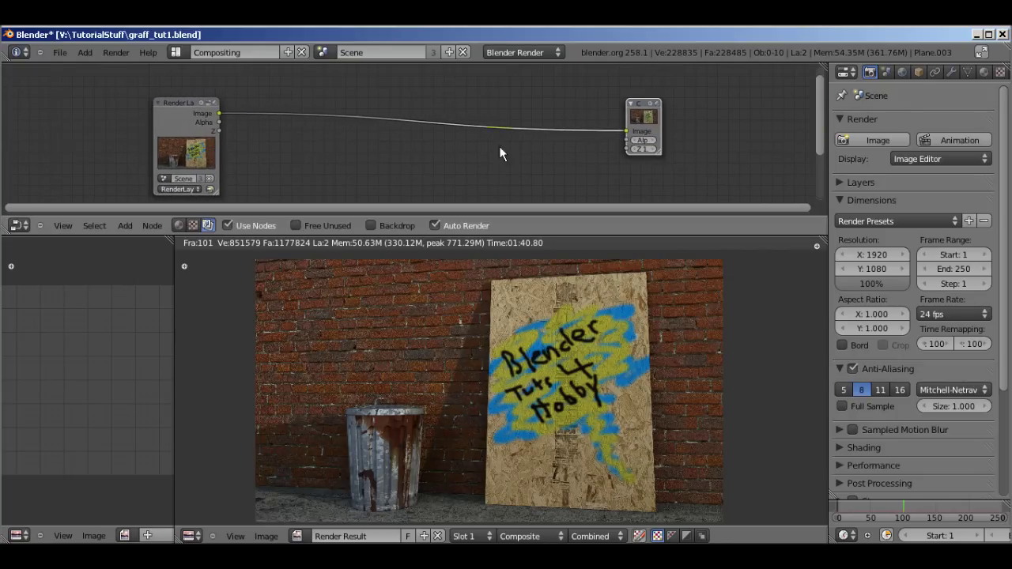
left_click(176, 98)
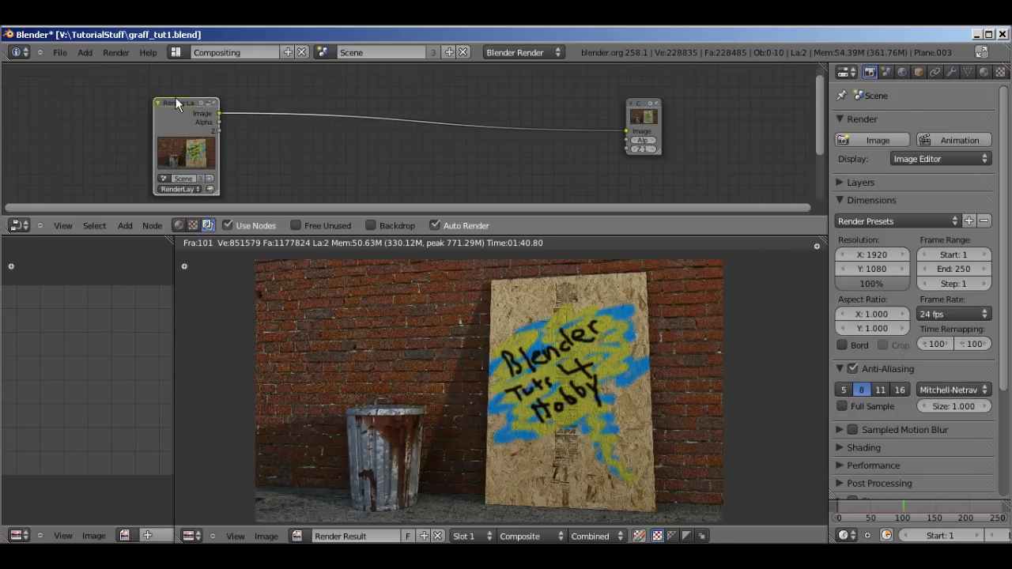
left_click(638, 108)
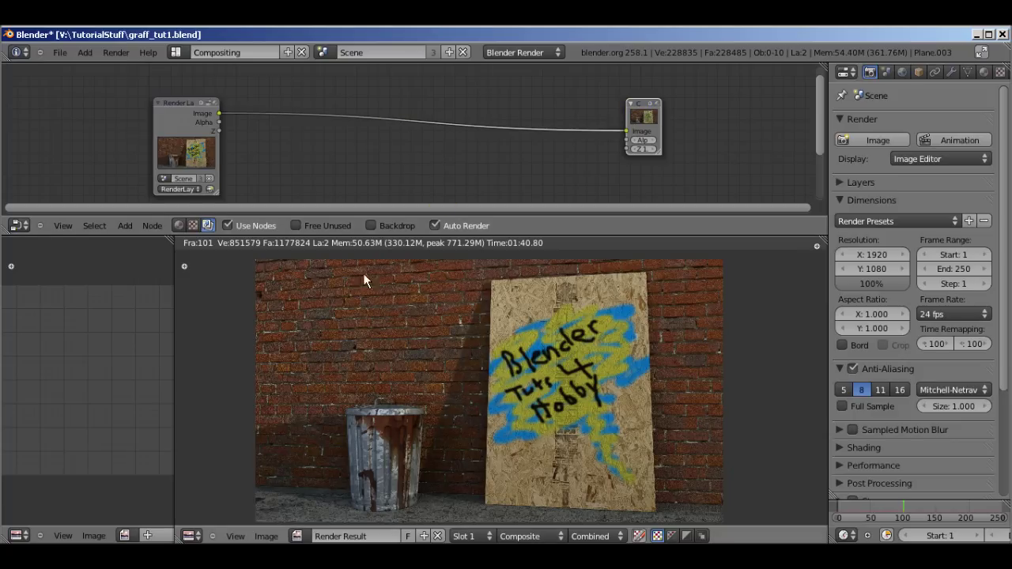
- Add an RGB Curves node between Render Layers and Composite and connect it
left_click(176, 100)
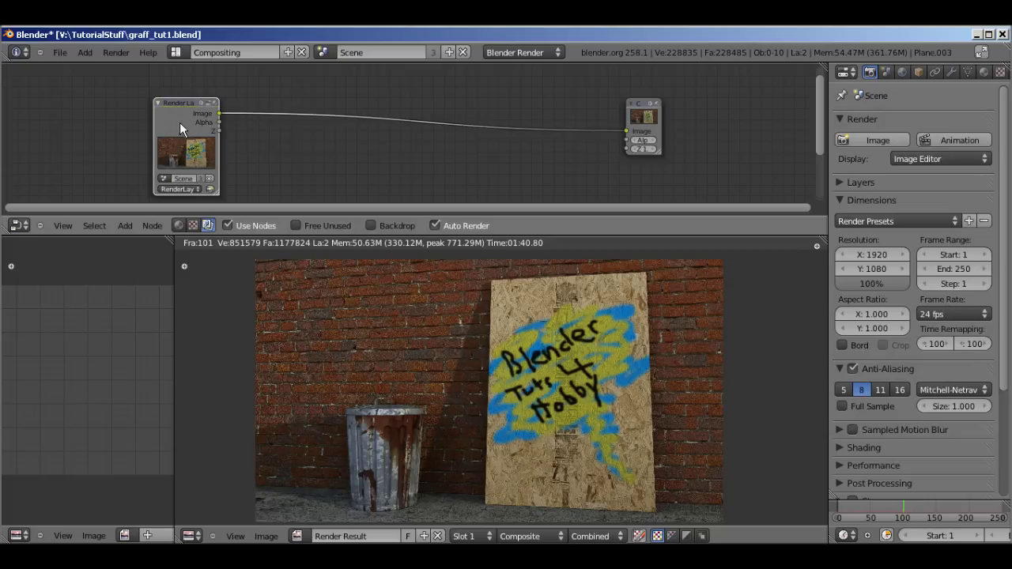
left_click(190, 193)
key("shift+a")
mouse_move(255, 136)
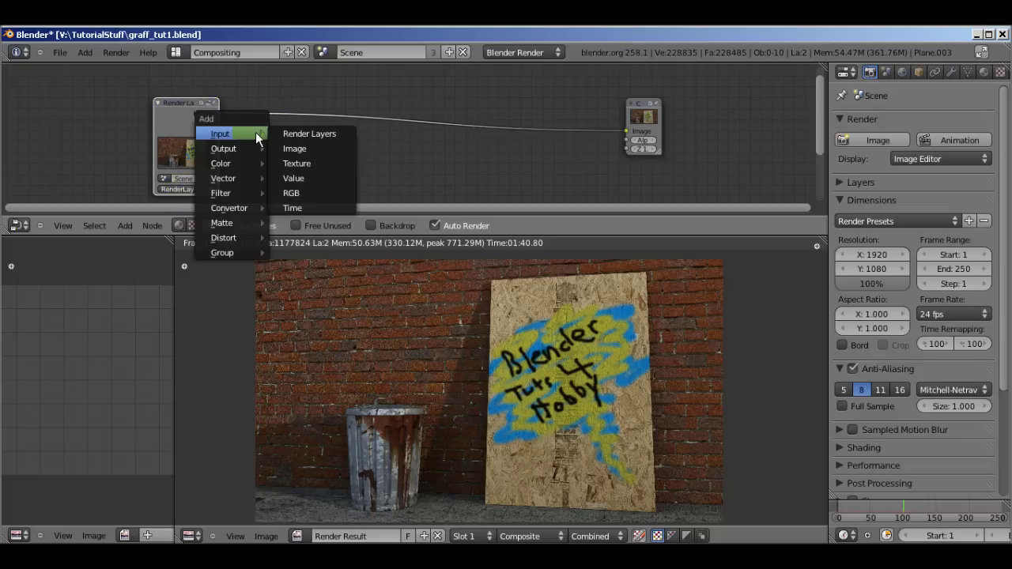
mouse_move(242, 163)
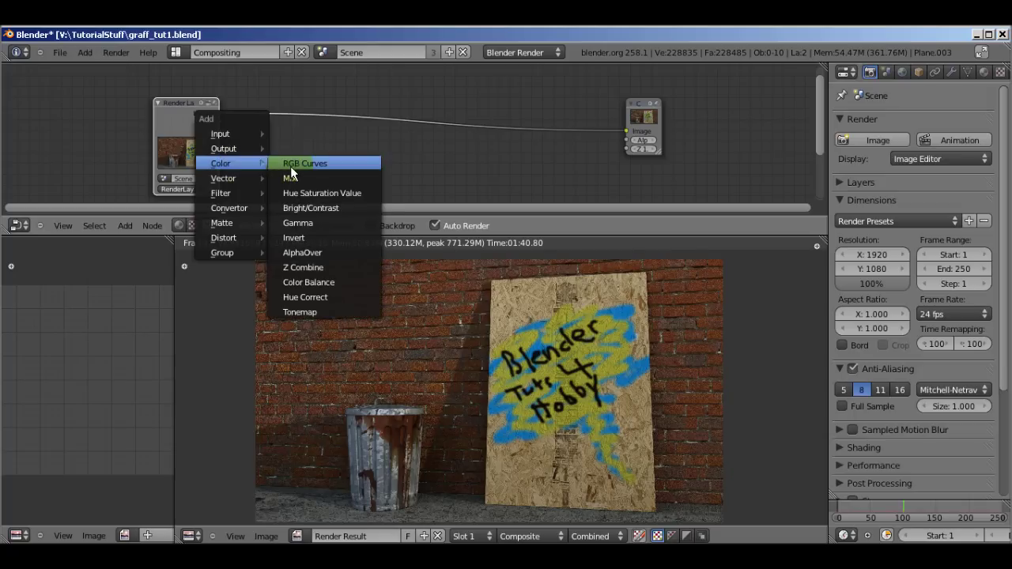
left_click(301, 164)
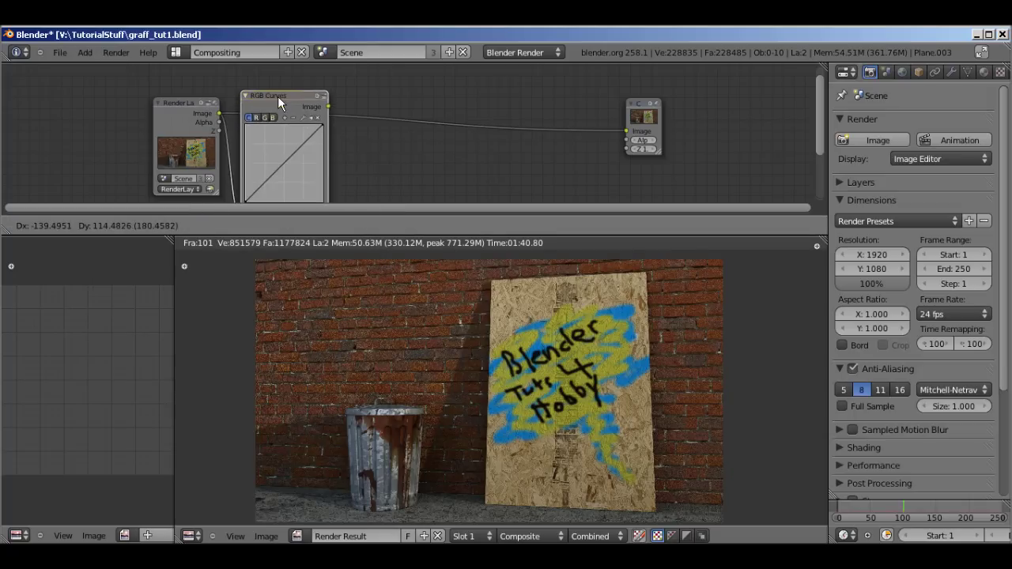
left_click_drag(278, 97, 628, 131)
left_click(271, 91)
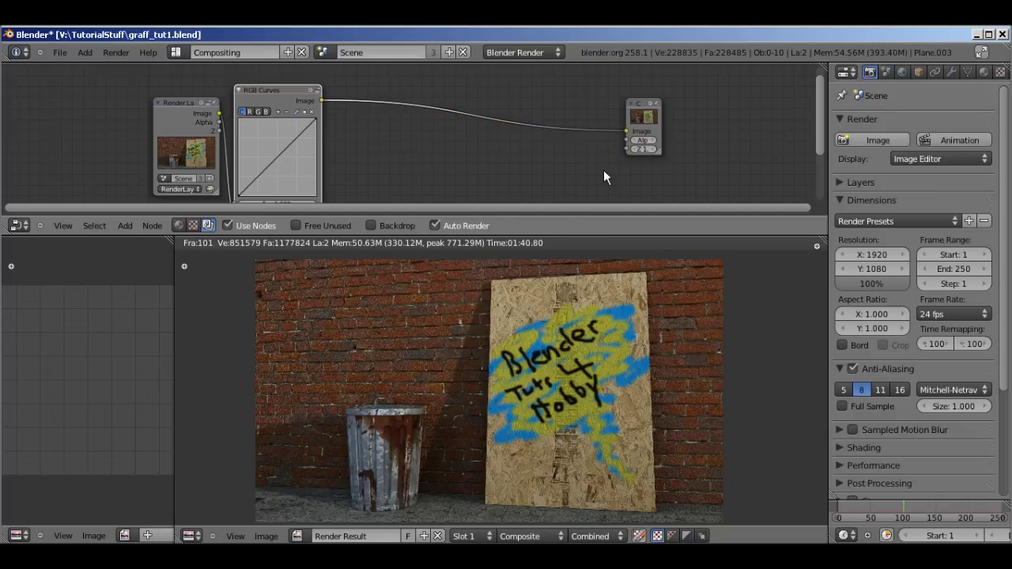
- Raise the curve's midpoint into a convex shape to brighten the render
middle_click_drag(381, 126, 411, 113)
scroll(326, 125, "up", 1)
left_click(327, 125)
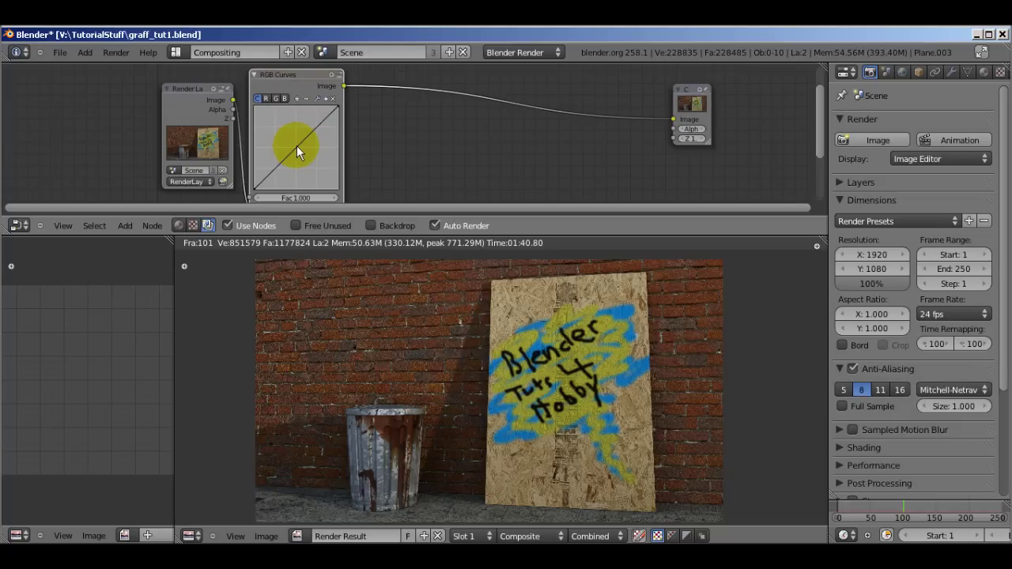
left_click_drag(297, 151, 294, 148)
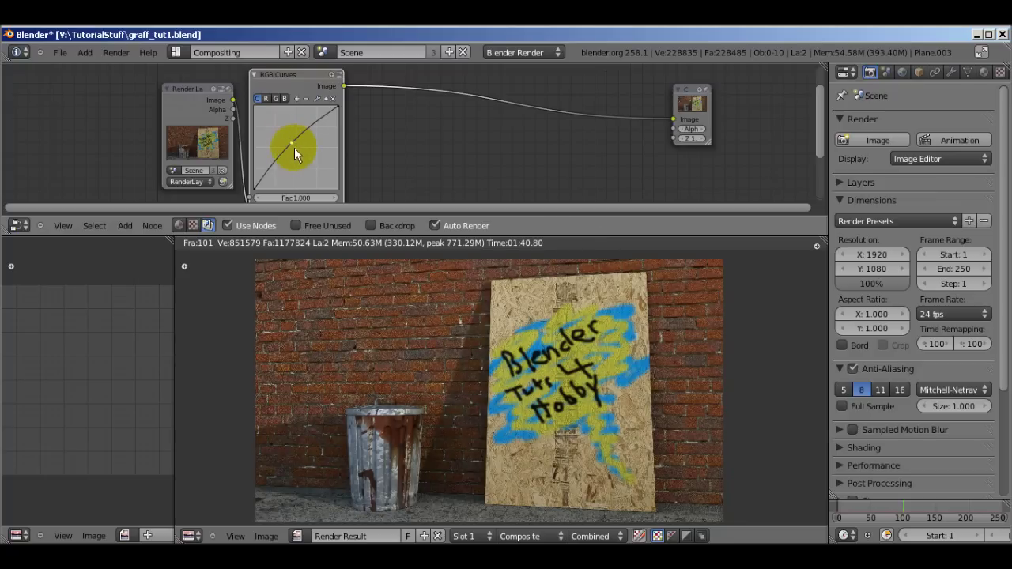
left_click(291, 142)
mouse_move(291, 141)
left_mouse_down()
mouse_move(277, 121)
mouse_move(320, 165)
mouse_move(290, 143)
left_mouse_up()
left_click_drag(291, 144, 292, 143)
- Add a Color Balance node and link its Image output to Composite
key("shift+a")
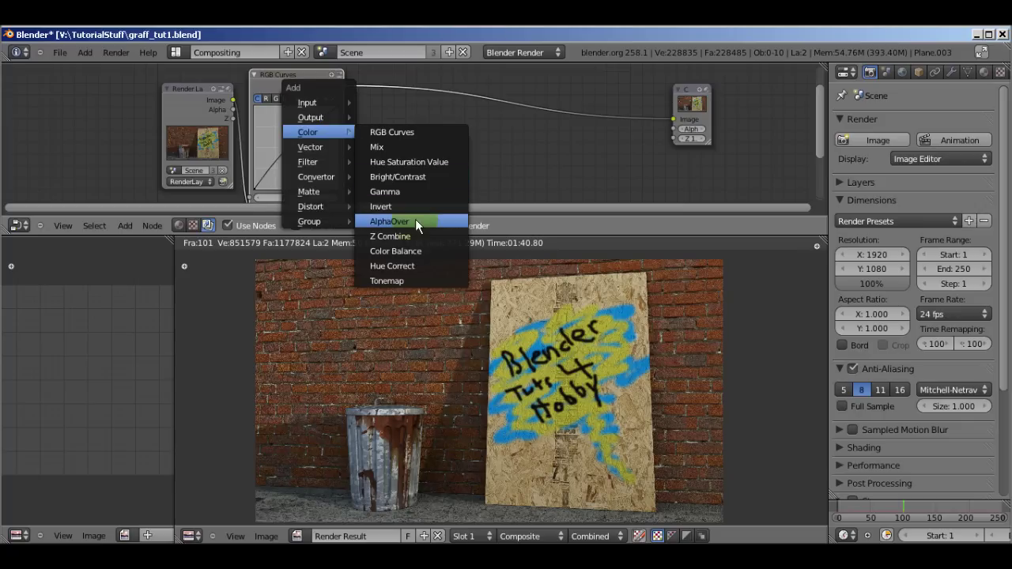
left_click(410, 251)
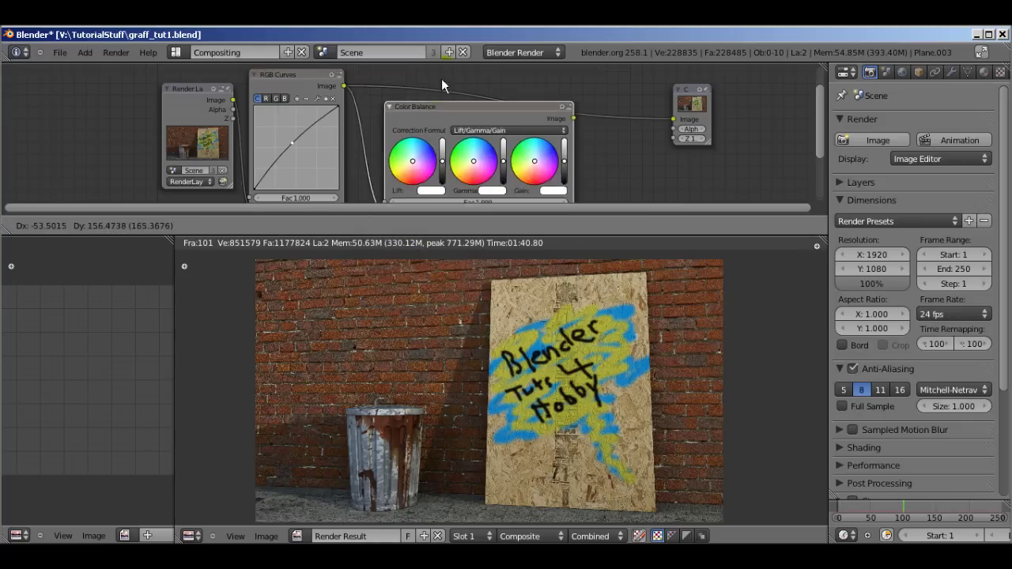
left_click(423, 68)
left_click_drag(550, 94, 673, 119)
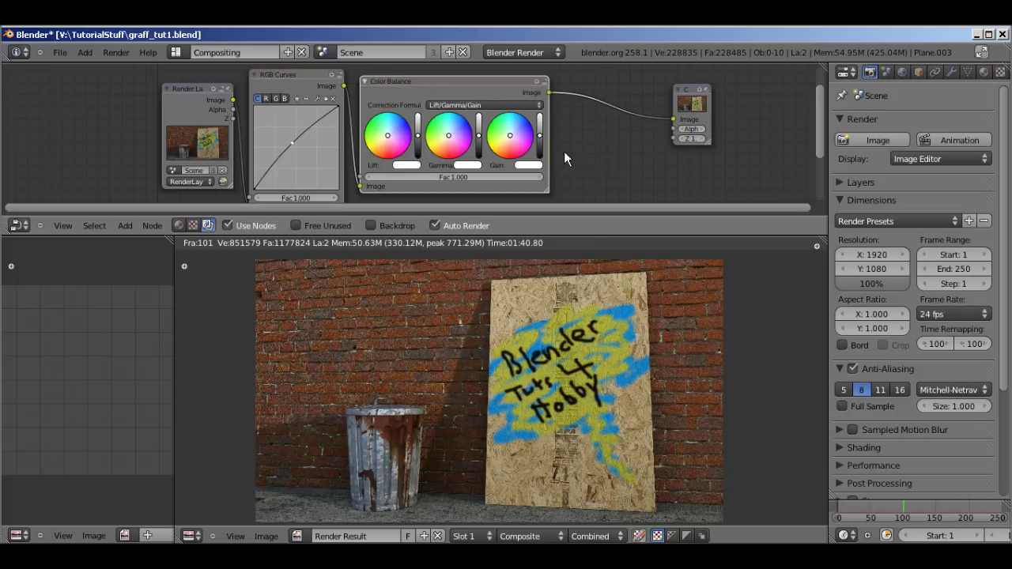
- Push the Color Balance gamma toward cyan, then return it near neutral
scroll(564, 151, "up", 3)
middle_click_drag(563, 151, 510, 151)
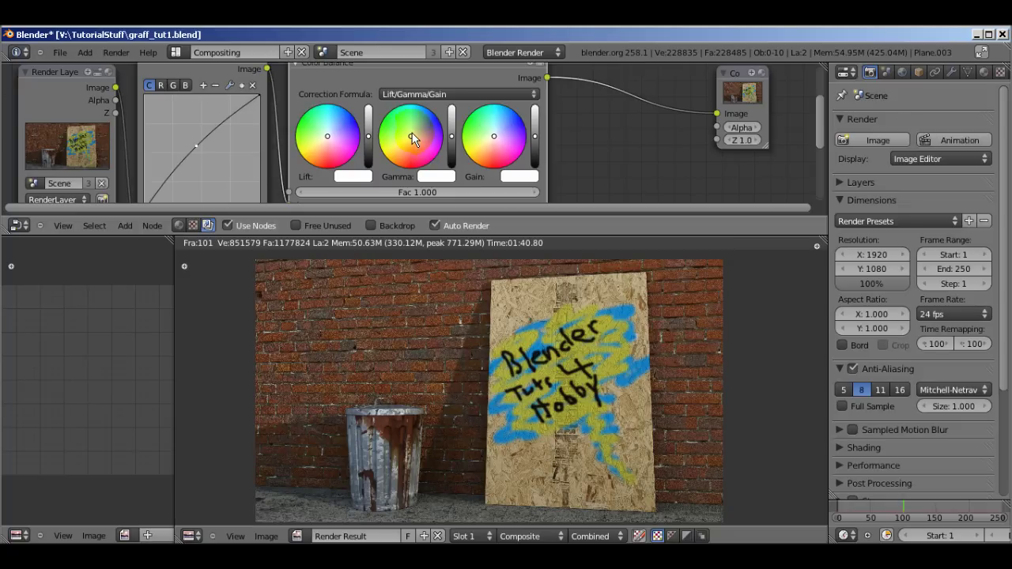
left_click(412, 133)
left_click_drag(412, 136, 424, 114)
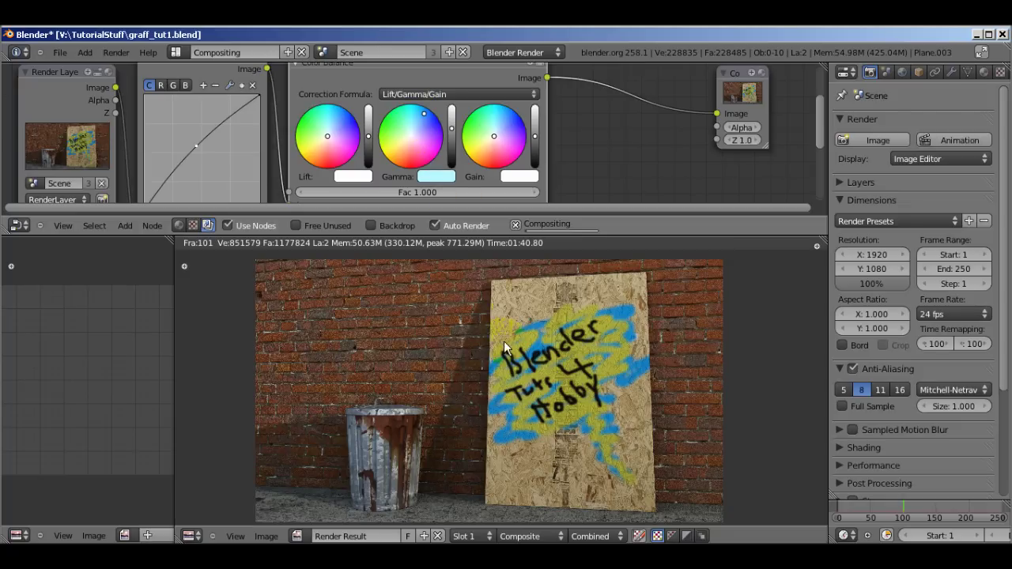
scroll(524, 337, "down", 2, "shift")
scroll(555, 343, "down", 1, "shift")
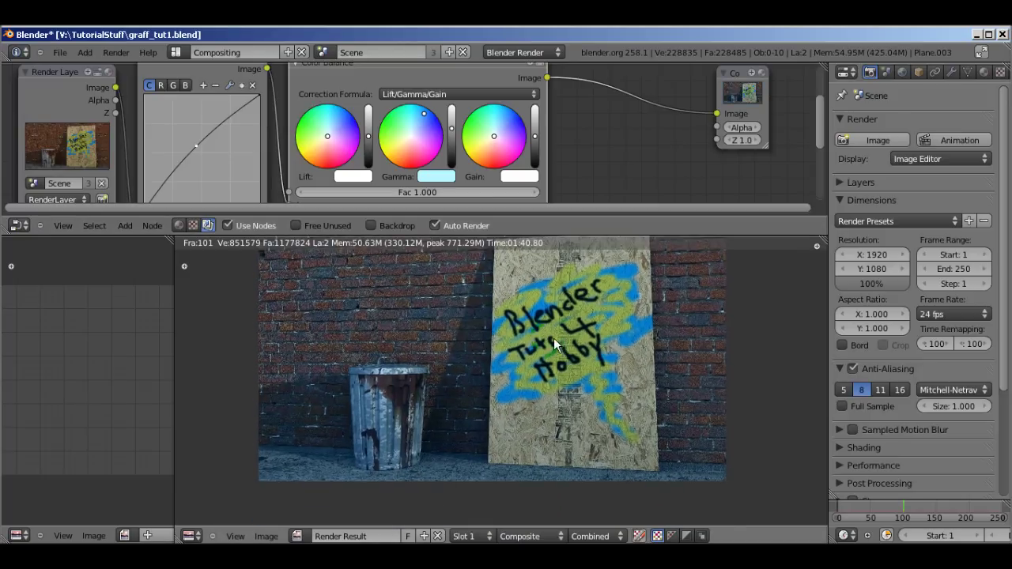
scroll(536, 329, "down", 1)
left_click_drag(433, 120, 413, 129)
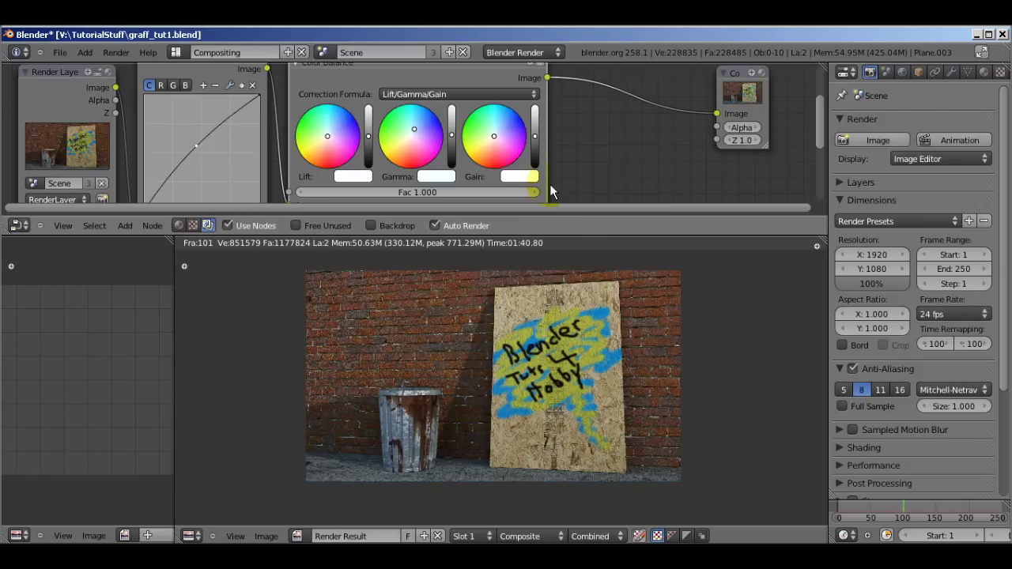
- Tint the Color Balance gain toward yellow, then soften it to a faint cream
left_click(493, 135)
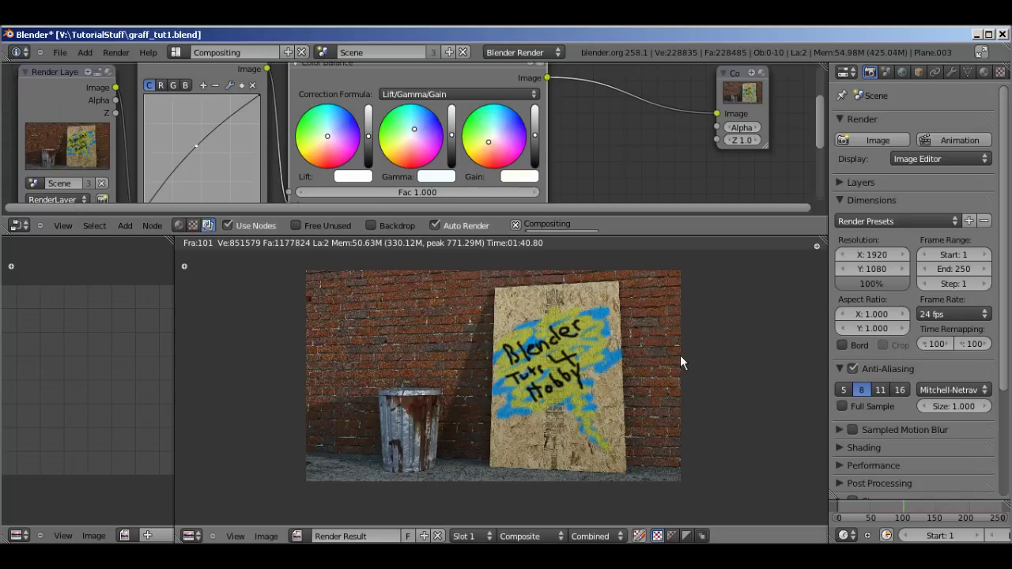
scroll(680, 355, "up", 1)
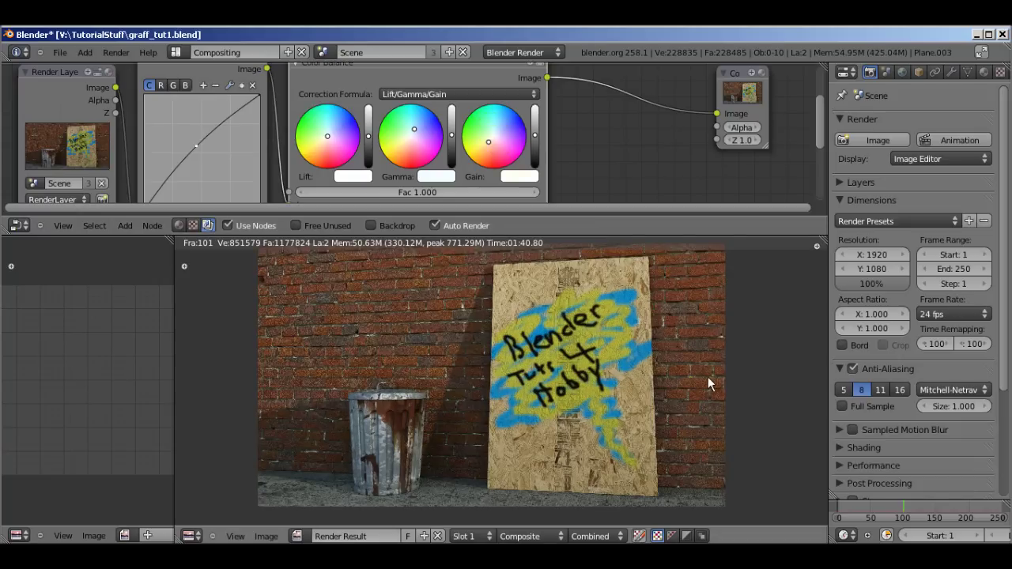
left_click_drag(489, 143, 477, 156)
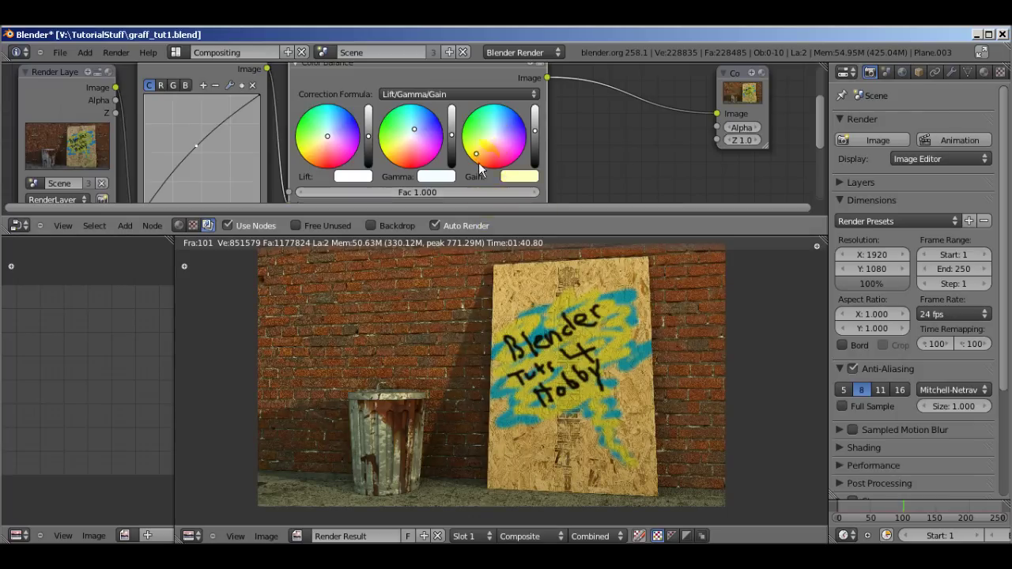
left_click(479, 156)
left_click_drag(479, 155, 486, 143)
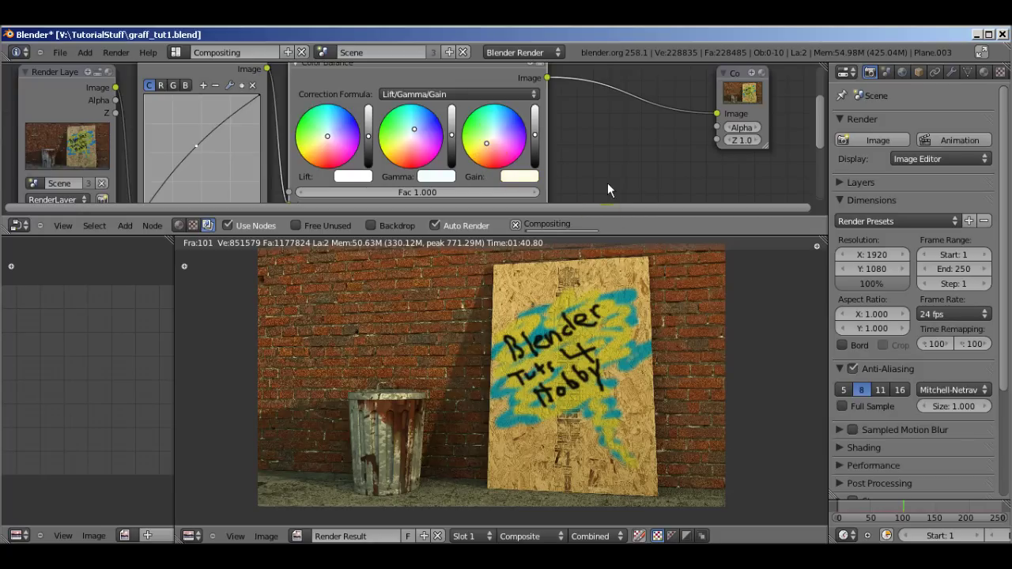
- Tint the Color Balance lift toward light blue, then pull it back to nearly neutral
left_click(328, 133)
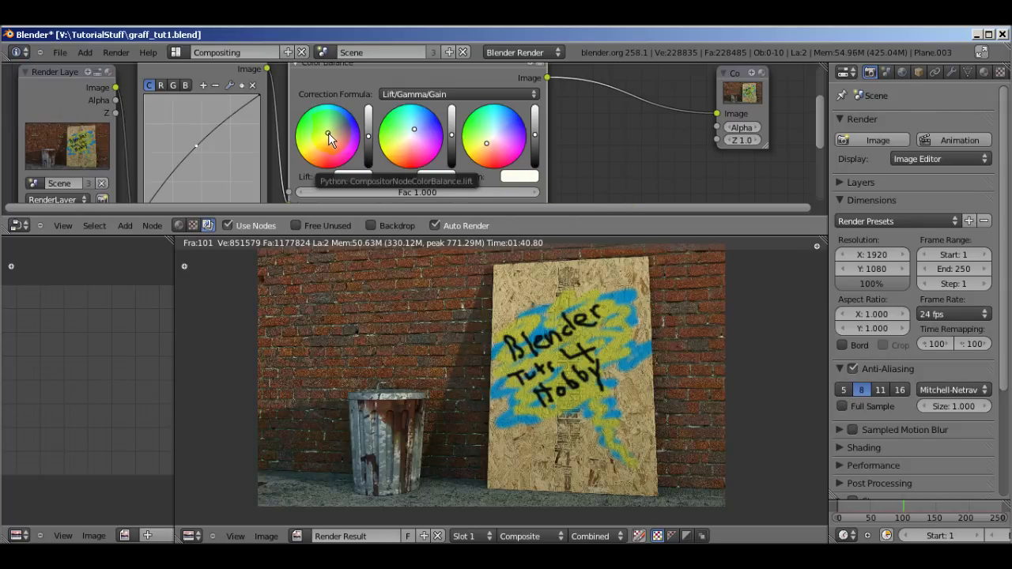
left_click_drag(328, 132, 334, 123)
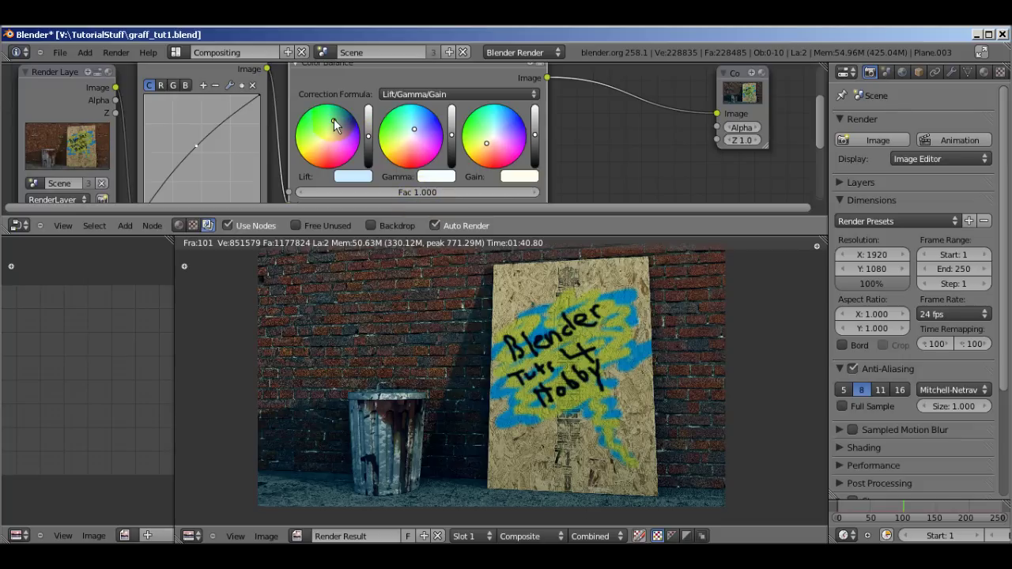
left_click_drag(334, 118, 330, 132)
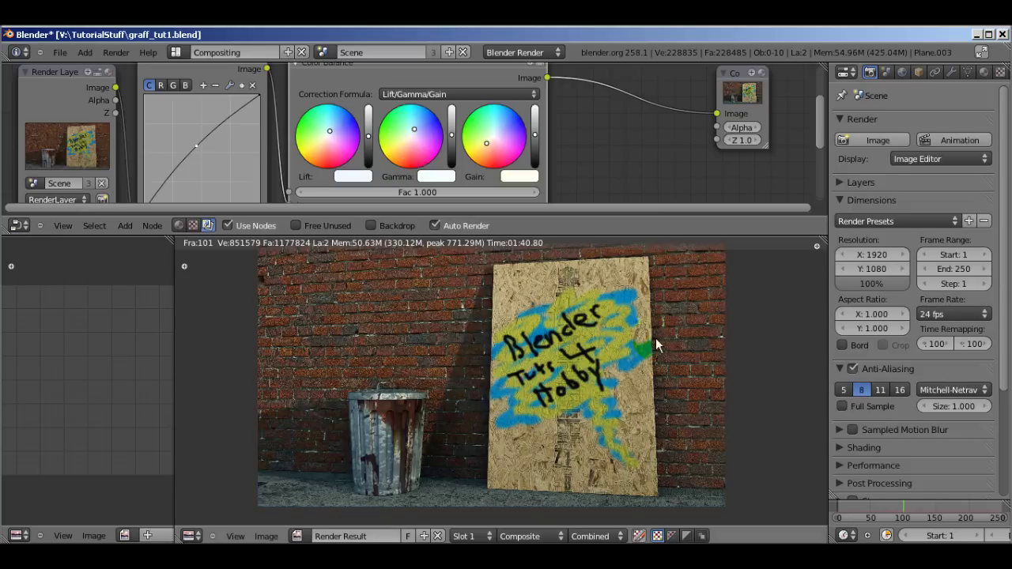
- Zoom out the node editor and drag the Composite node further right
scroll(676, 92, "down", 3)
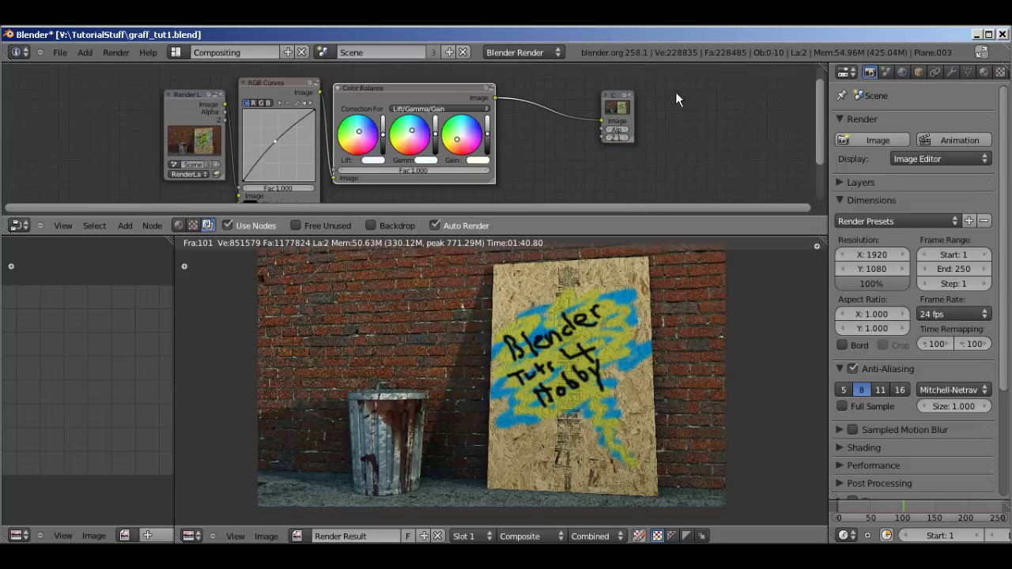
scroll(461, 110, "down", 5, "ctrl")
left_click_drag(448, 105, 693, 100)
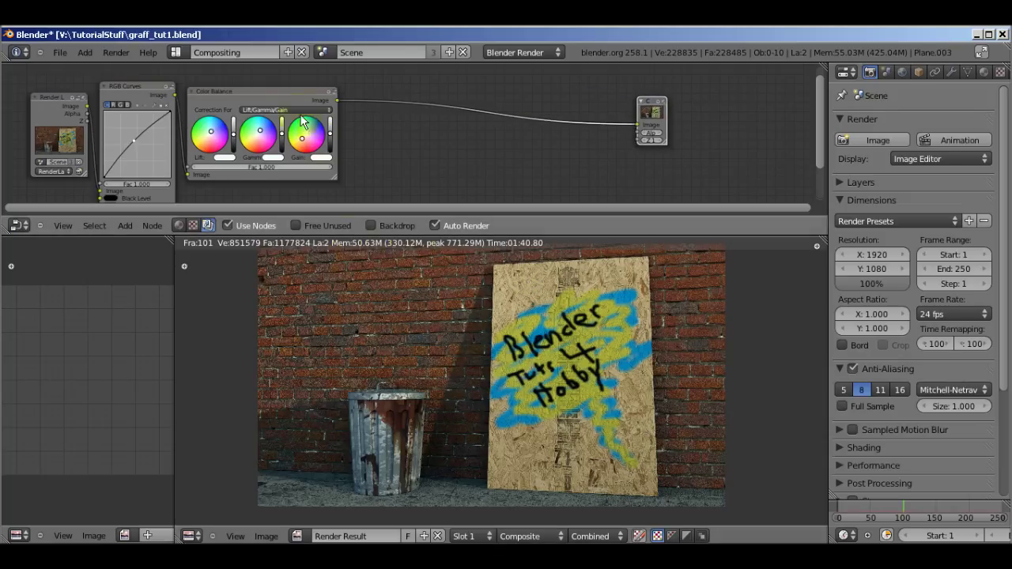
- Add a Glare node and drop it onto the Color Balance–Composite link
left_click(298, 90)
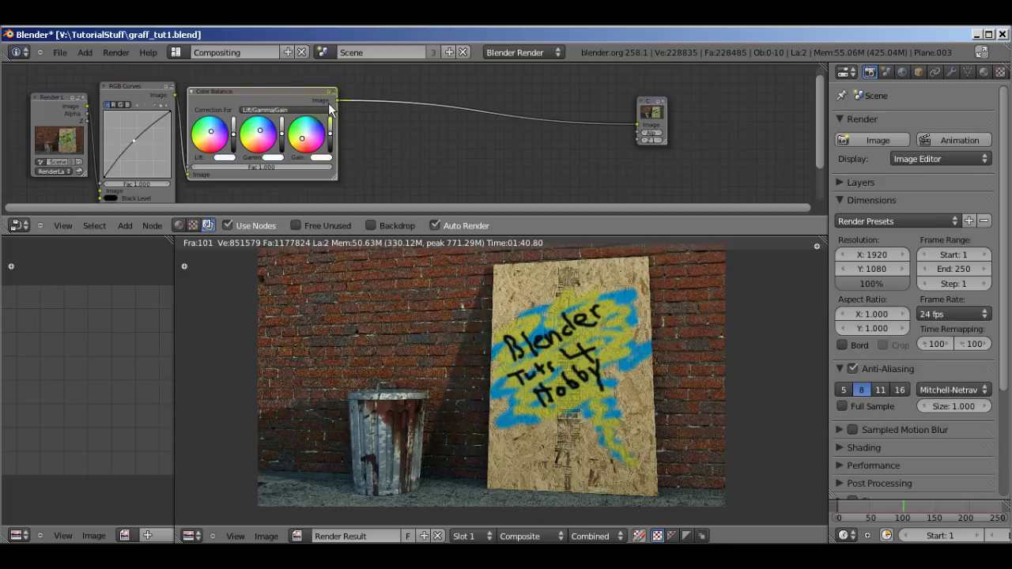
key("shift+a")
mouse_move(328, 103)
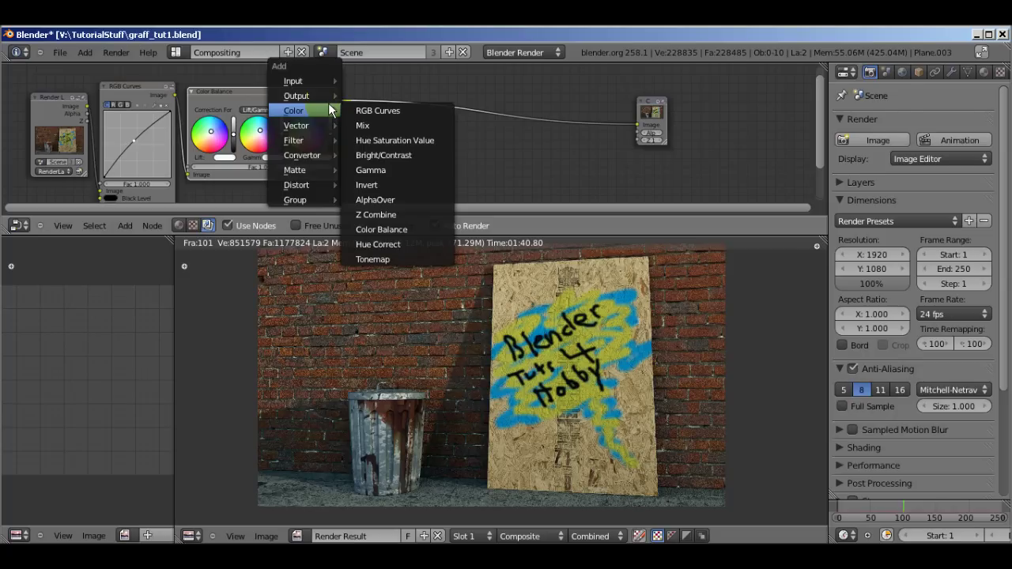
mouse_move(307, 142)
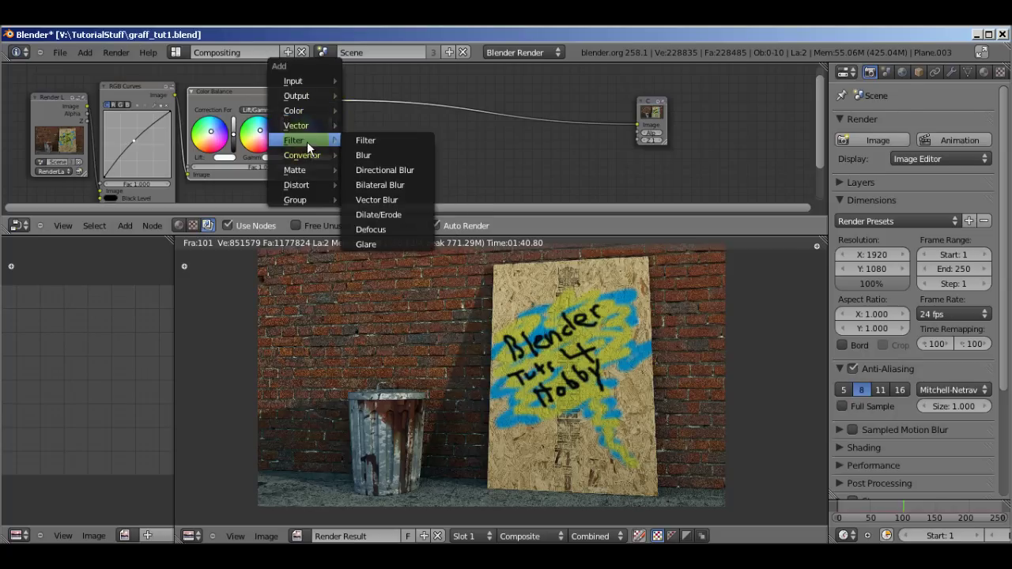
left_click(375, 242)
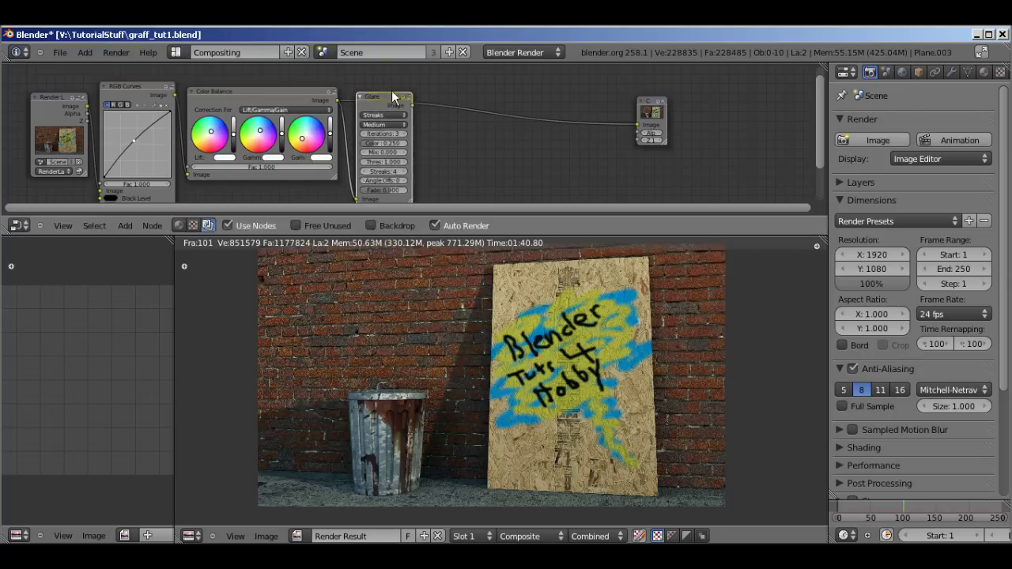
left_click(385, 94)
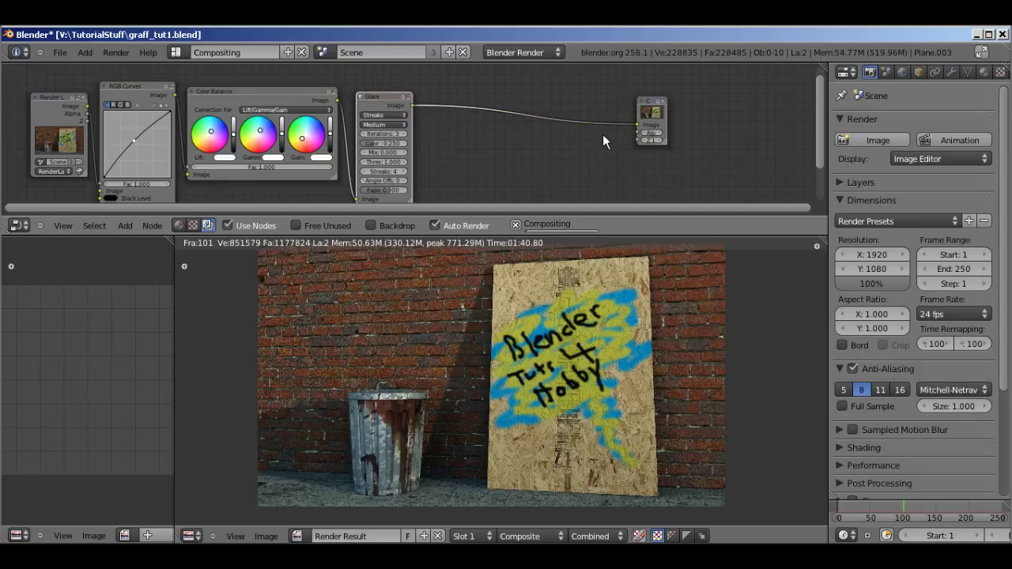
- Set the glare type to Fog Glow with size 9
left_click(399, 115)
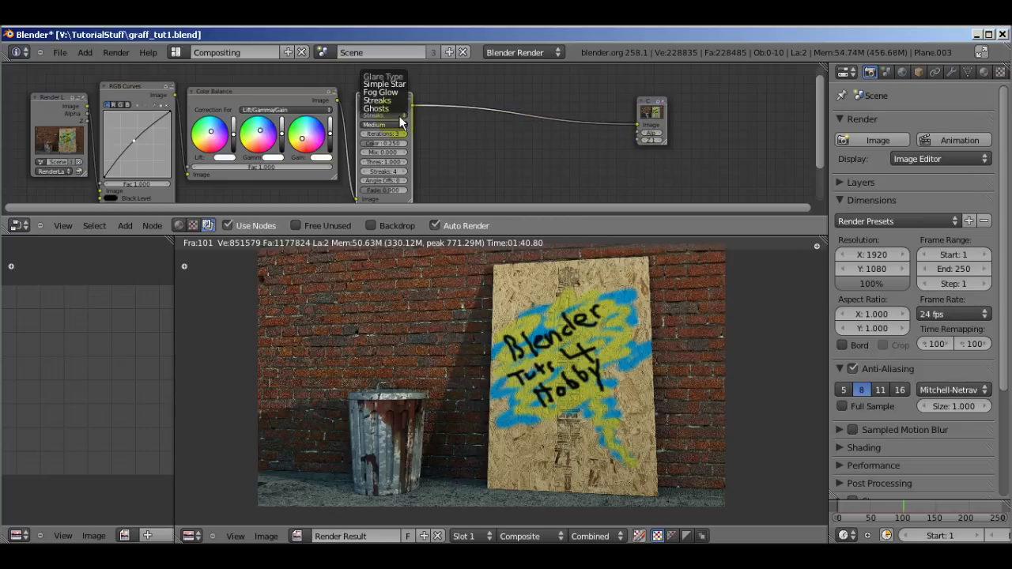
left_click(397, 92)
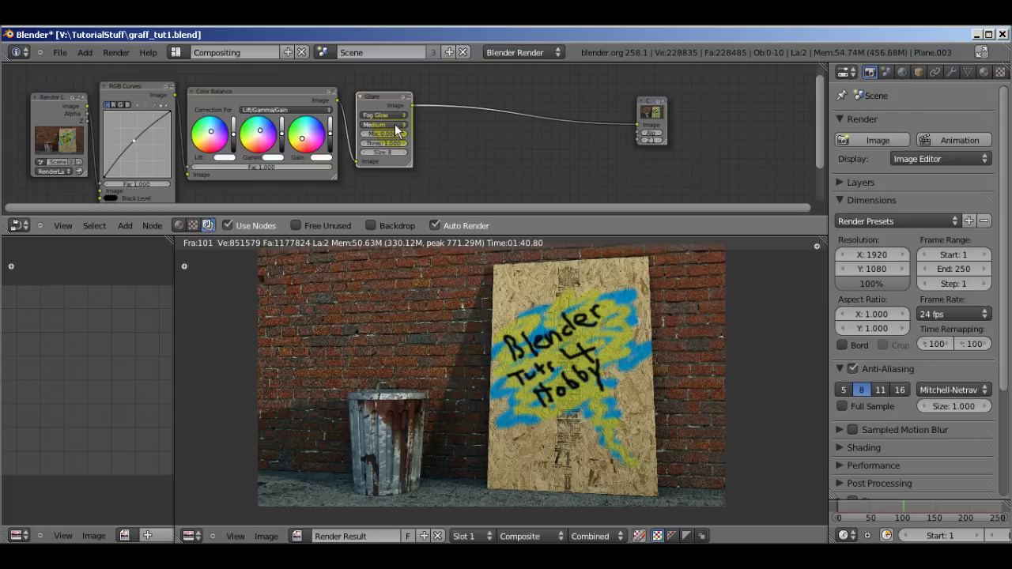
left_click(406, 153)
- Set the glare threshold to 0.4 and inspect the re-composited render
type("0.4")
key("Return")
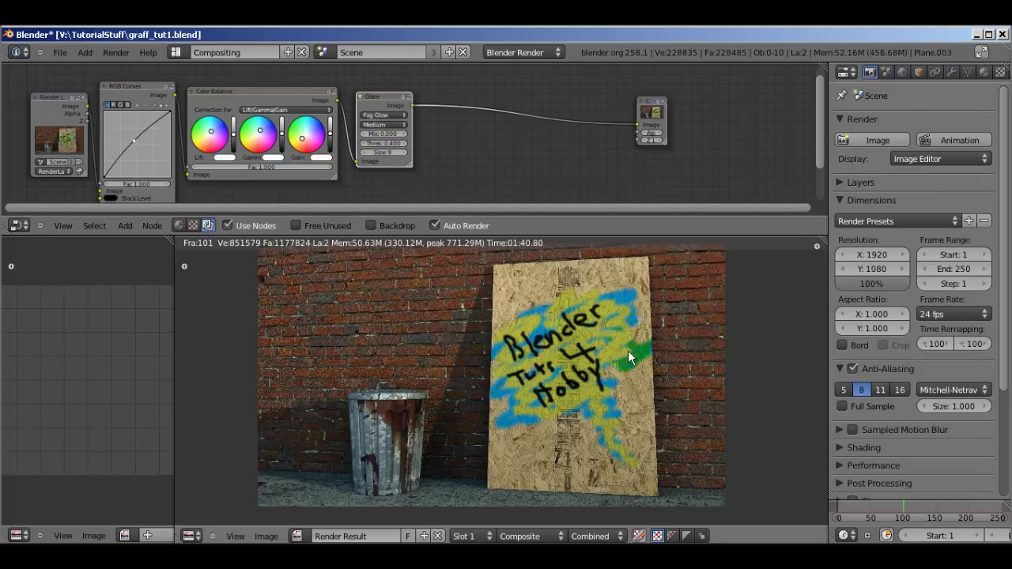
middle_click_drag(621, 348, 608, 343)
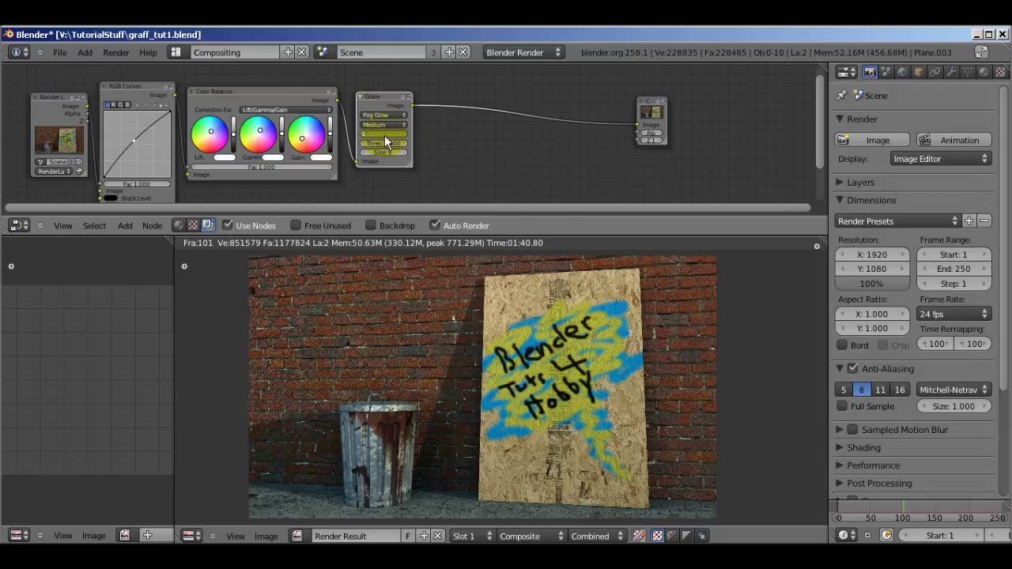
- Set the glare Mix to 1 to view the glow on its own
type("1")
key("Return")
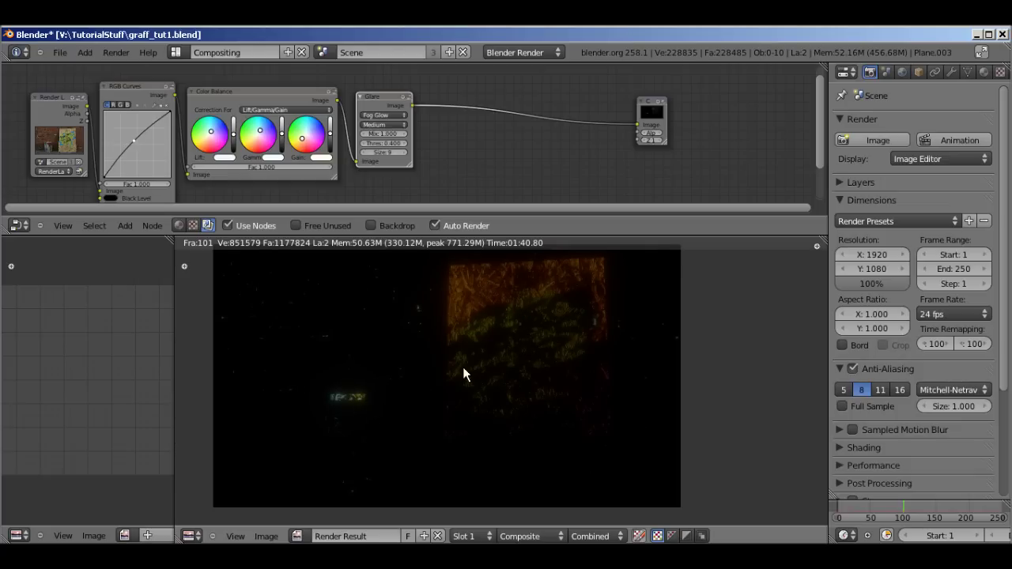
key("i")
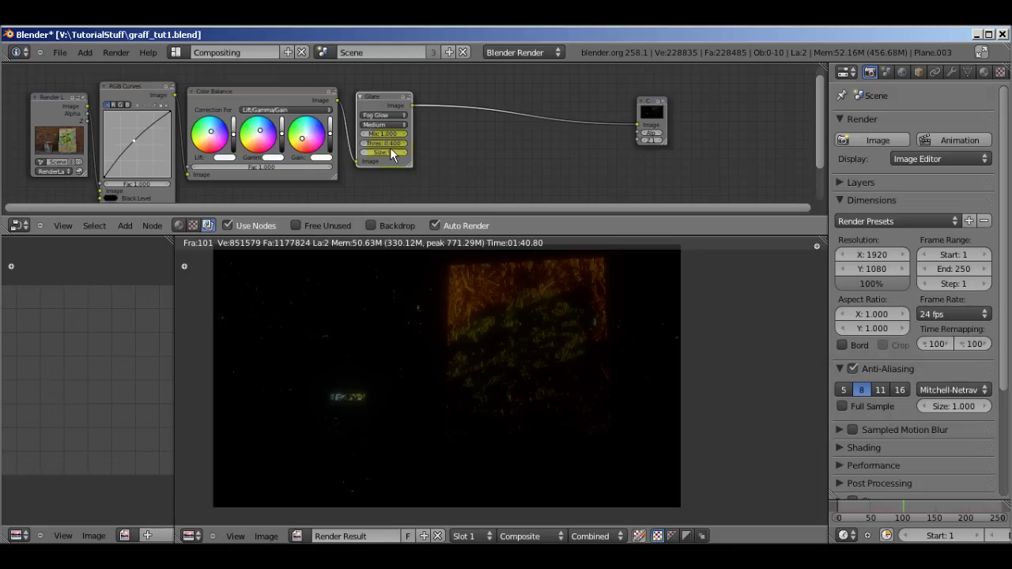
- Step the glare threshold from 0.300 to 0.400, then set Mix back to 0
left_click(365, 148)
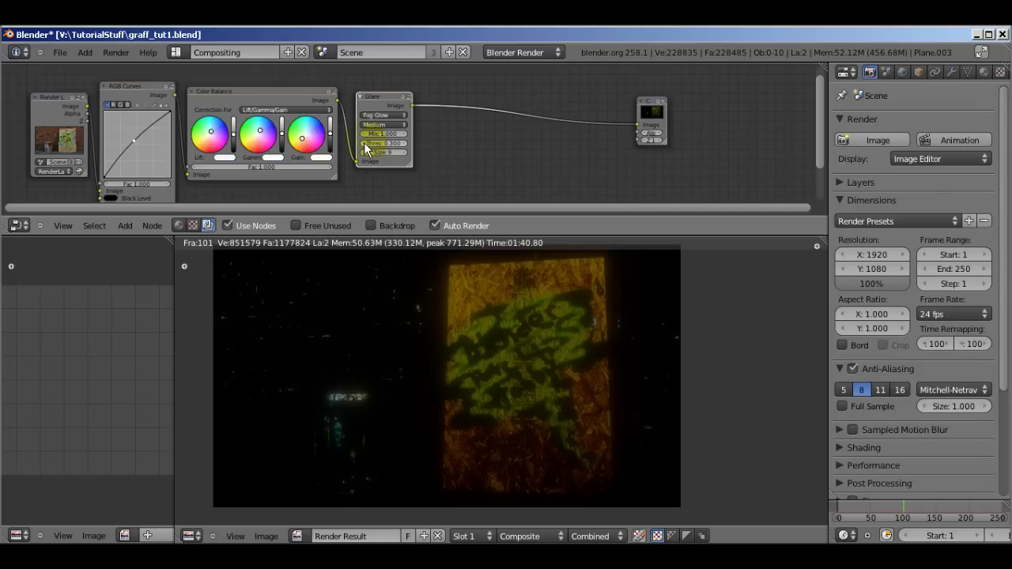
left_click(404, 143)
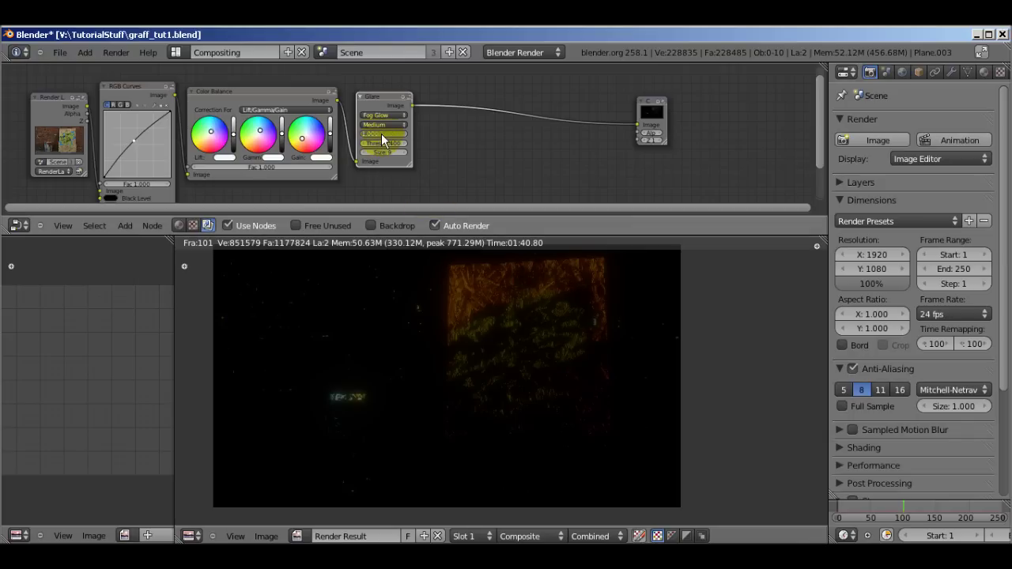
type("0")
key("Return")
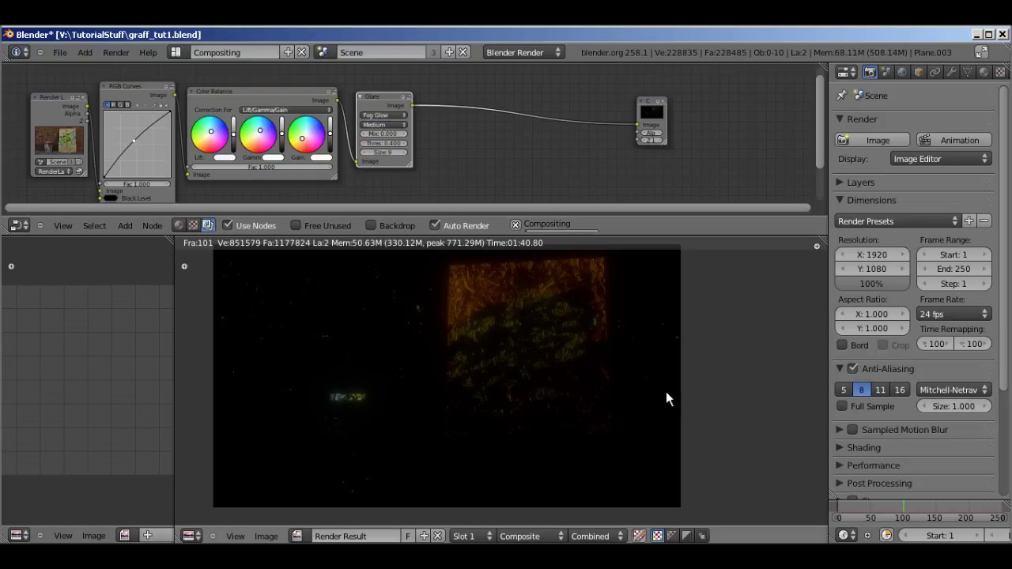
- Rewire Color Balance into the Glare node and the Glare output into the Composite
scroll(654, 320, "down", 1)
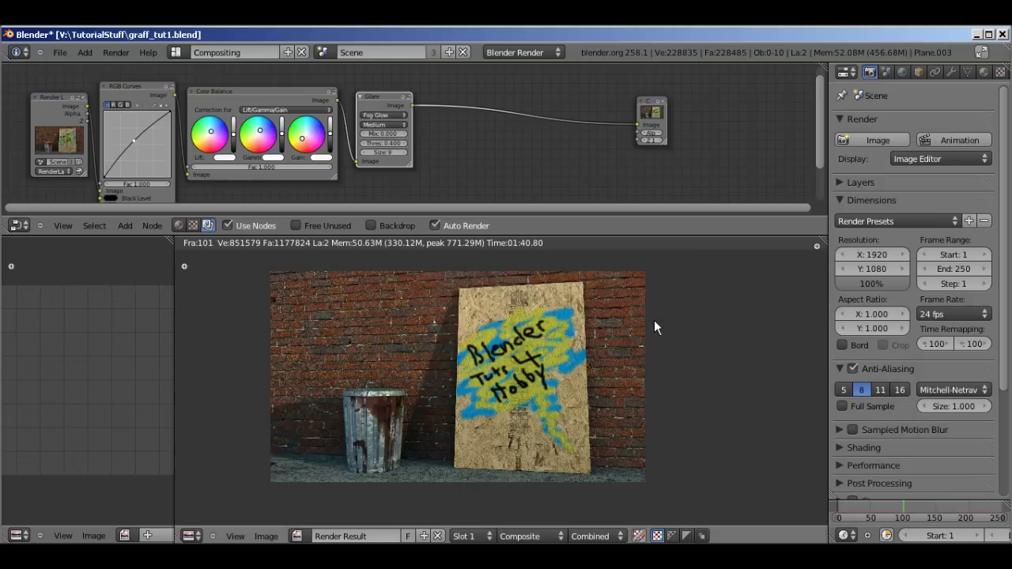
scroll(650, 320, "up", 2)
scroll(638, 329, "down", 2)
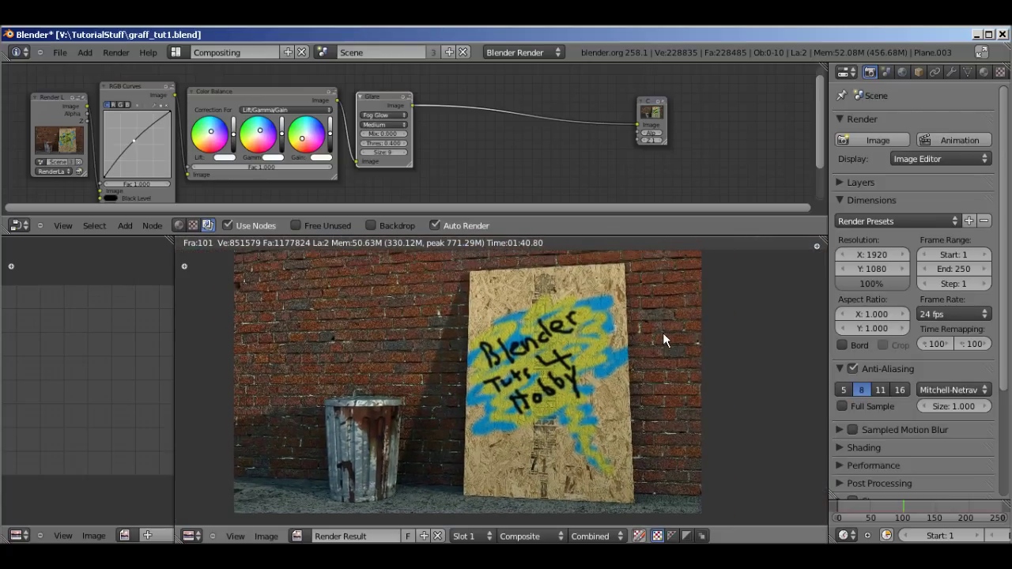
left_click_drag(384, 94, 637, 125)
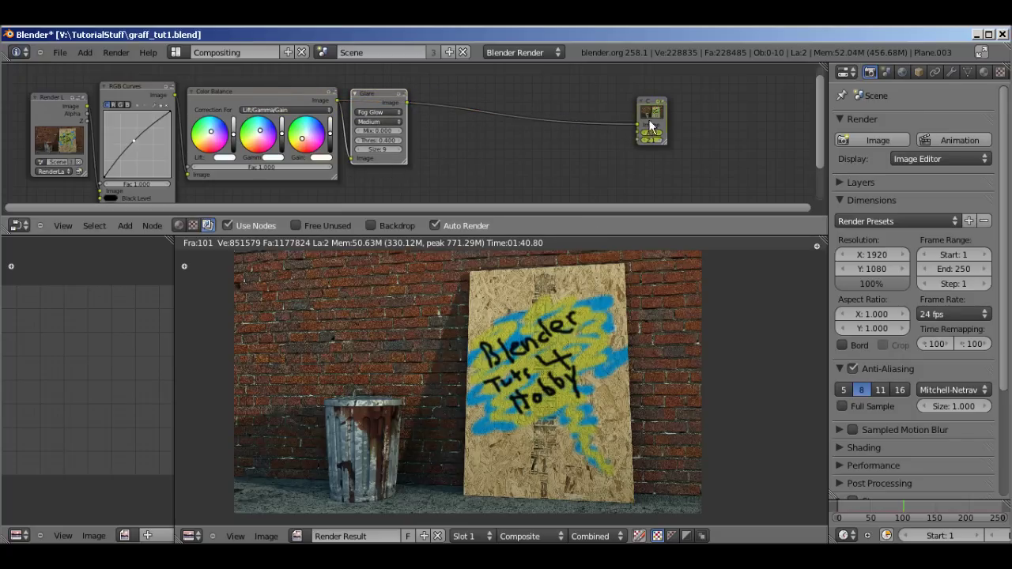
left_click_drag(353, 159, 342, 160)
left_click_drag(337, 100, 355, 156)
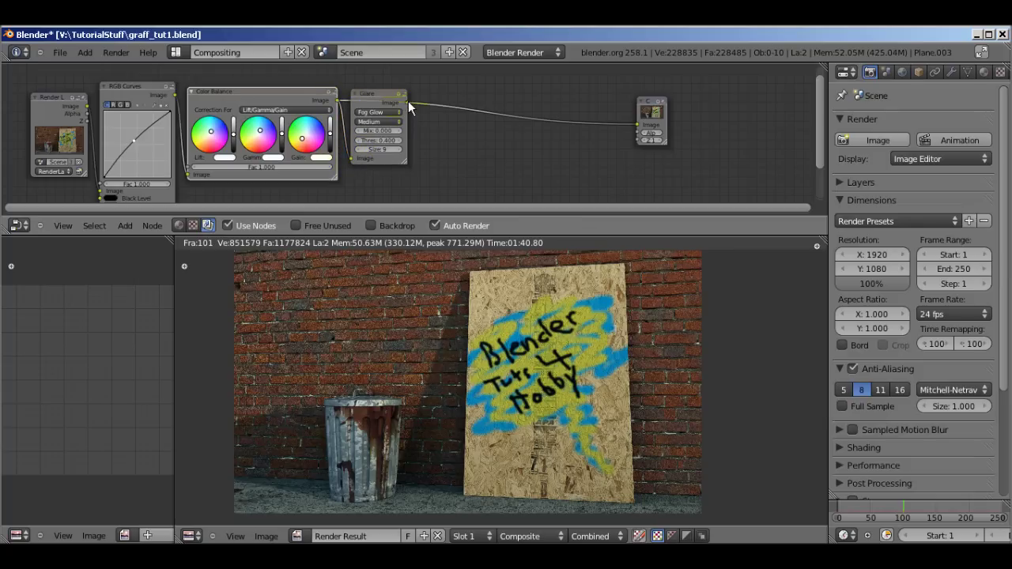
left_click_drag(408, 101, 637, 123)
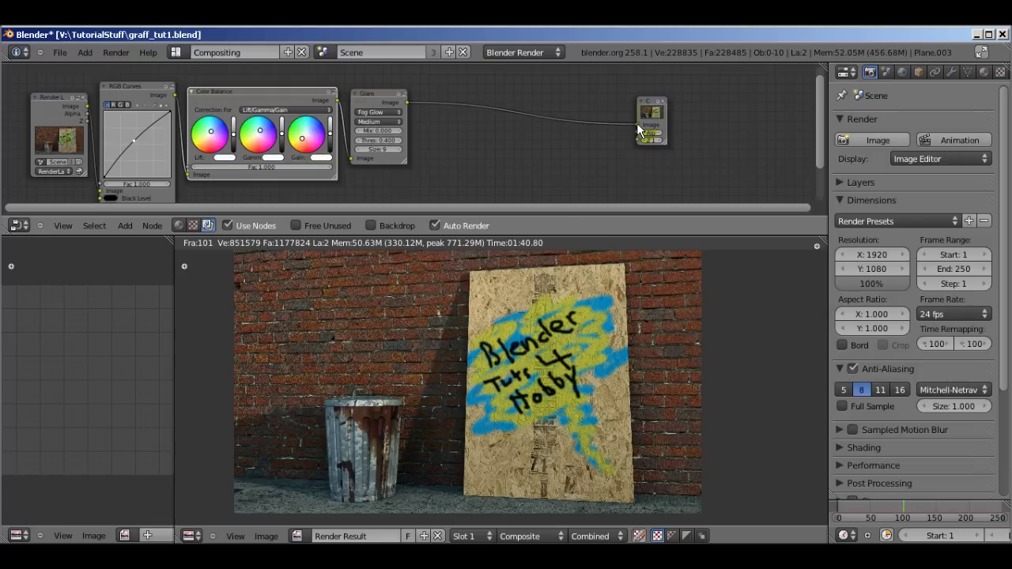
- Set the Glare threshold to 0.350
left_click(359, 140)
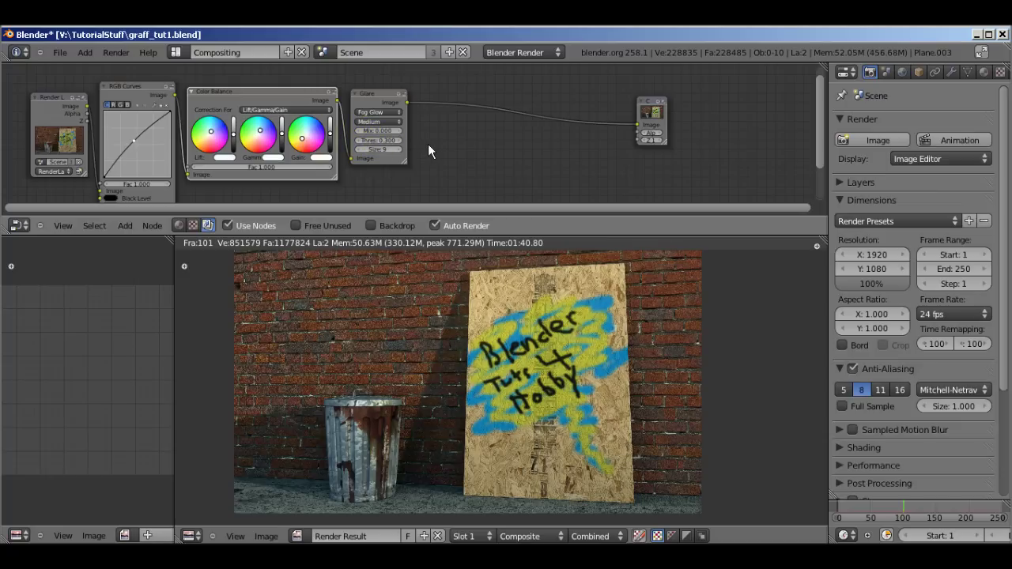
left_click(359, 141)
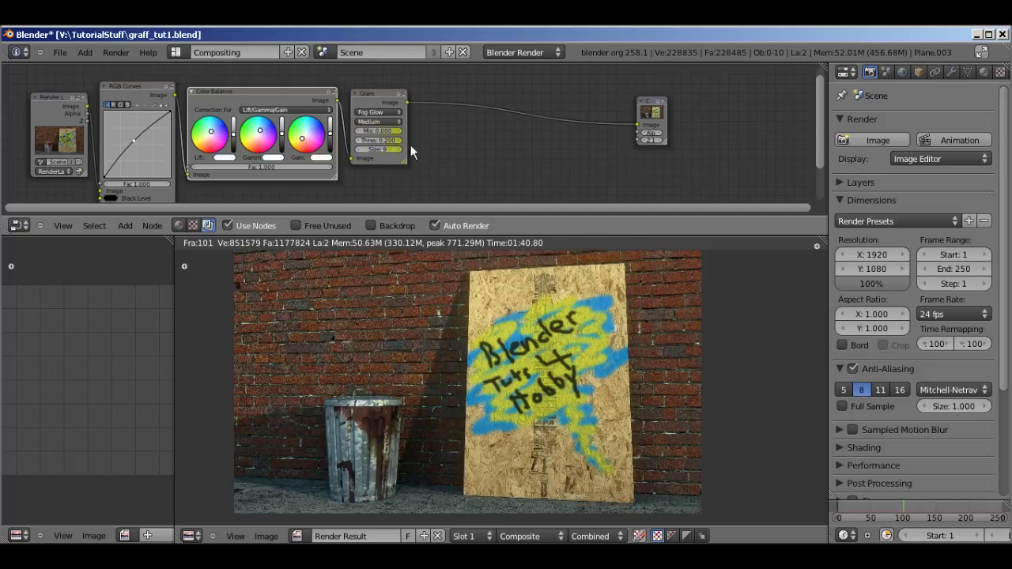
left_click(397, 140)
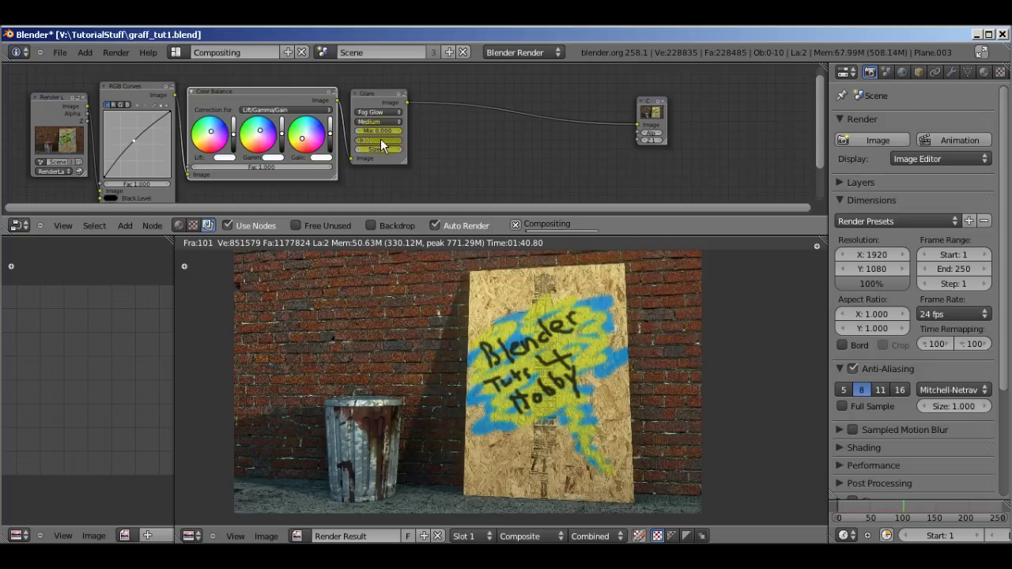
type("0.35")
key("Return")
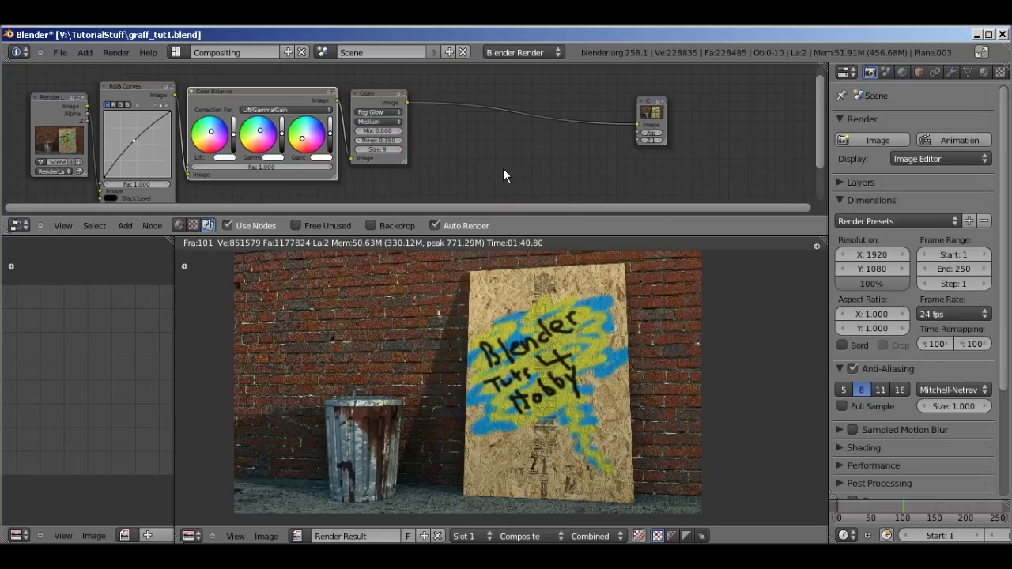
- Zoom into the render to inspect the glow on the trash can and graffiti poster
scroll(604, 385, "up", 2)
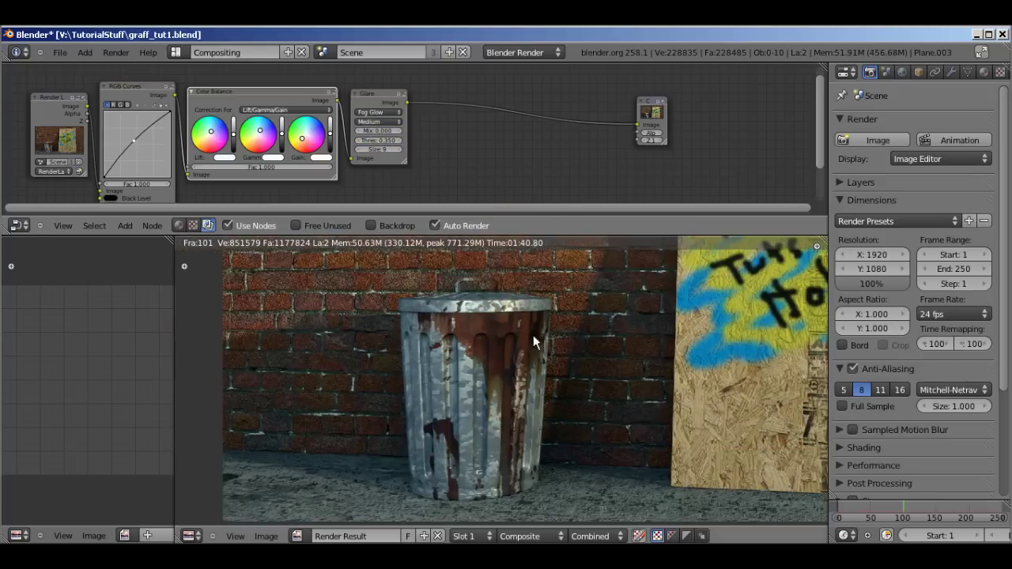
scroll(533, 335, "up", 2)
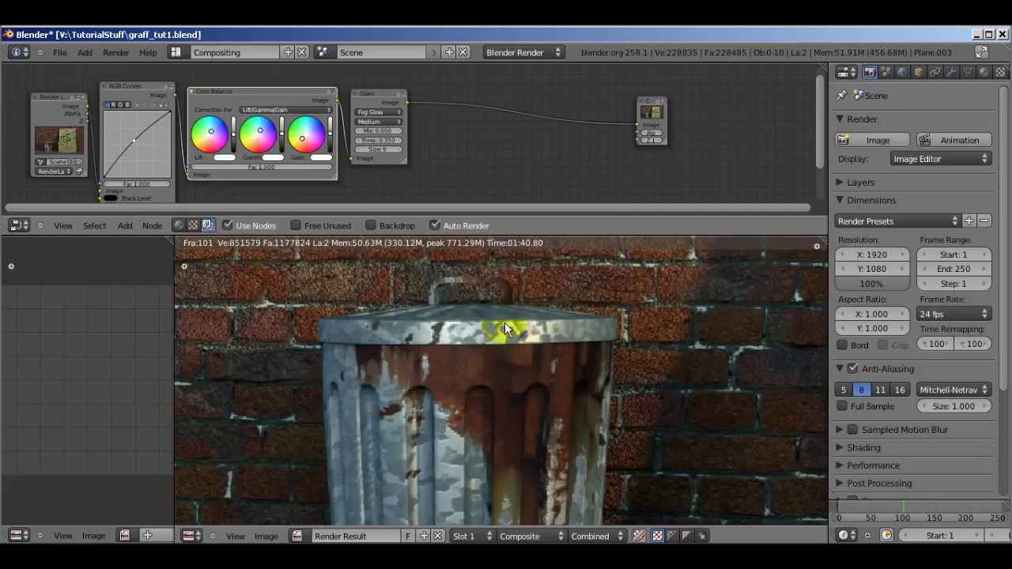
scroll(500, 416, "down", 3)
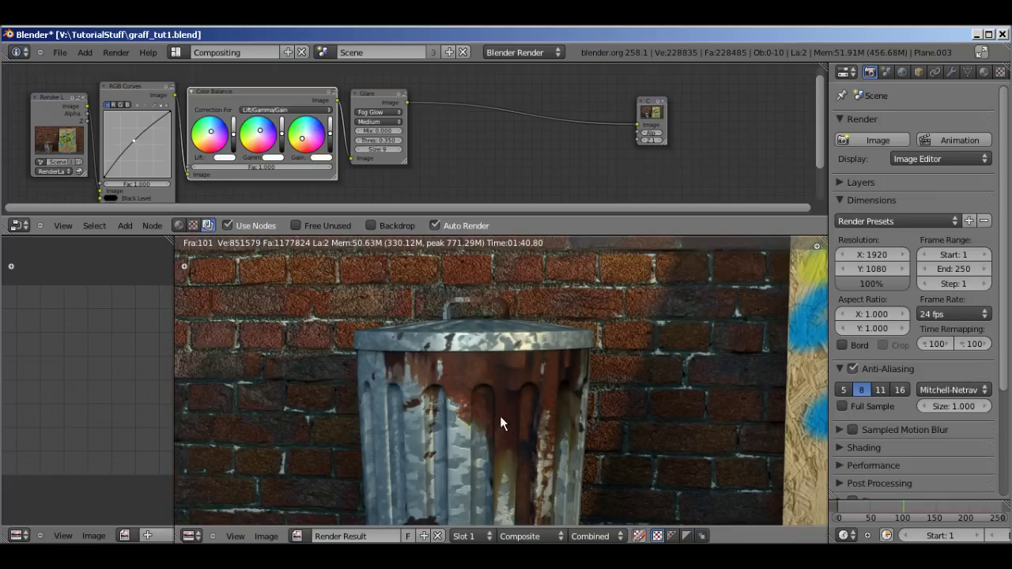
scroll(526, 408, "up", 1)
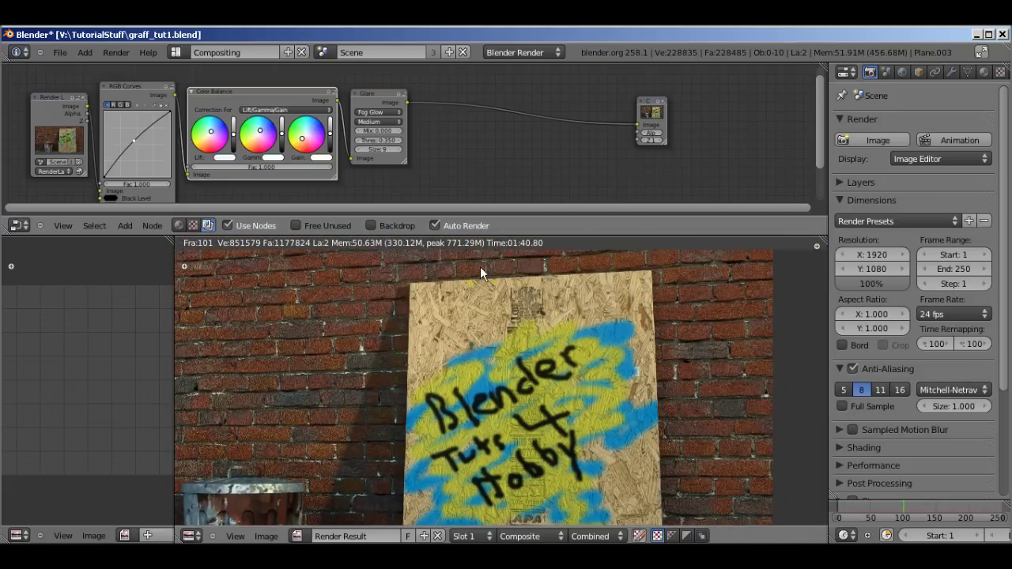
scroll(507, 401, "down", 2)
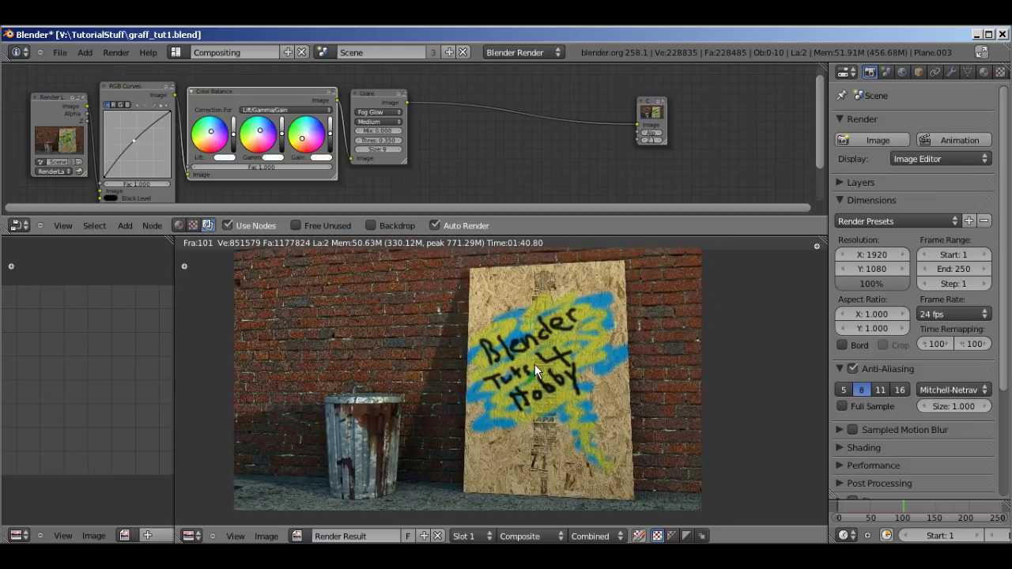
right_click(370, 91)
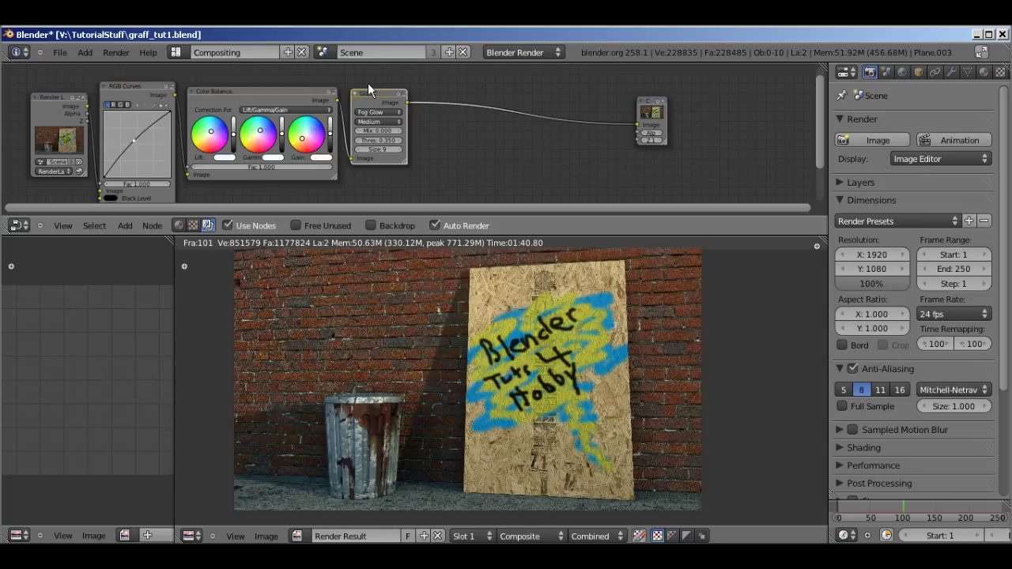
- Move the Composite node further right to make room in the node chain
right_click(653, 106)
key("g")
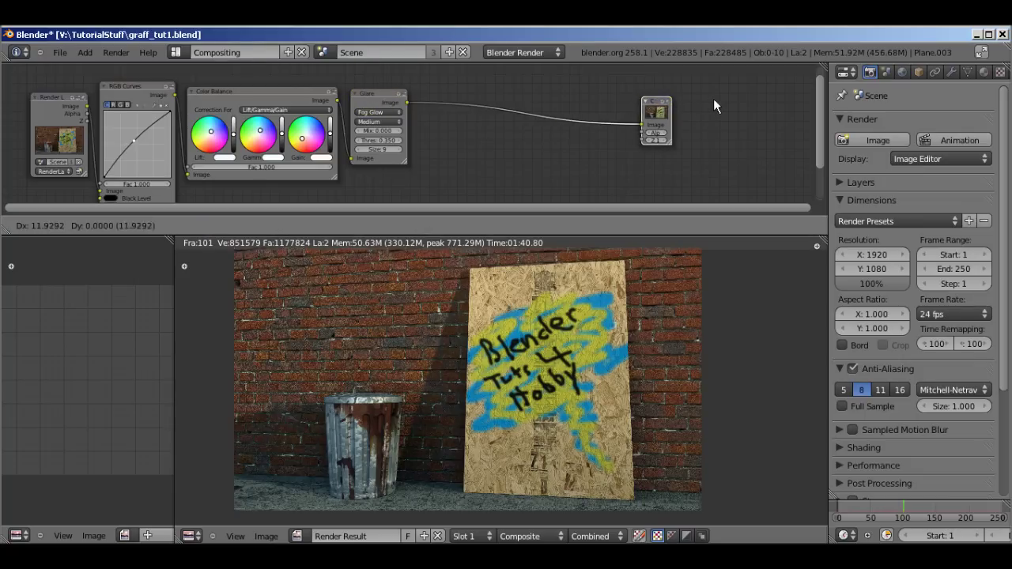
left_click(808, 96)
middle_click_drag(501, 147, 407, 131)
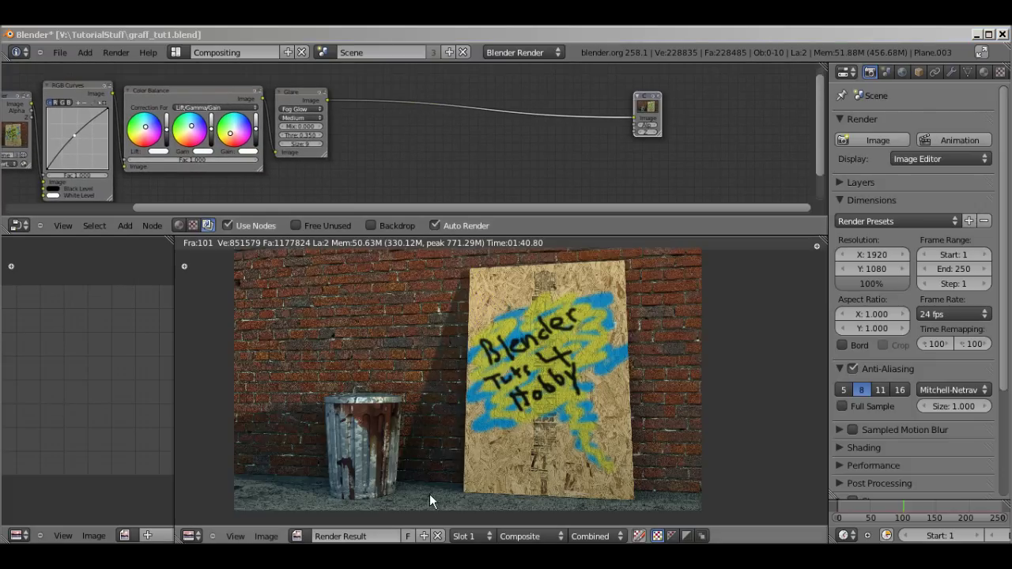
- Add a Lens Distortion node beside the Glare node
left_click(293, 93)
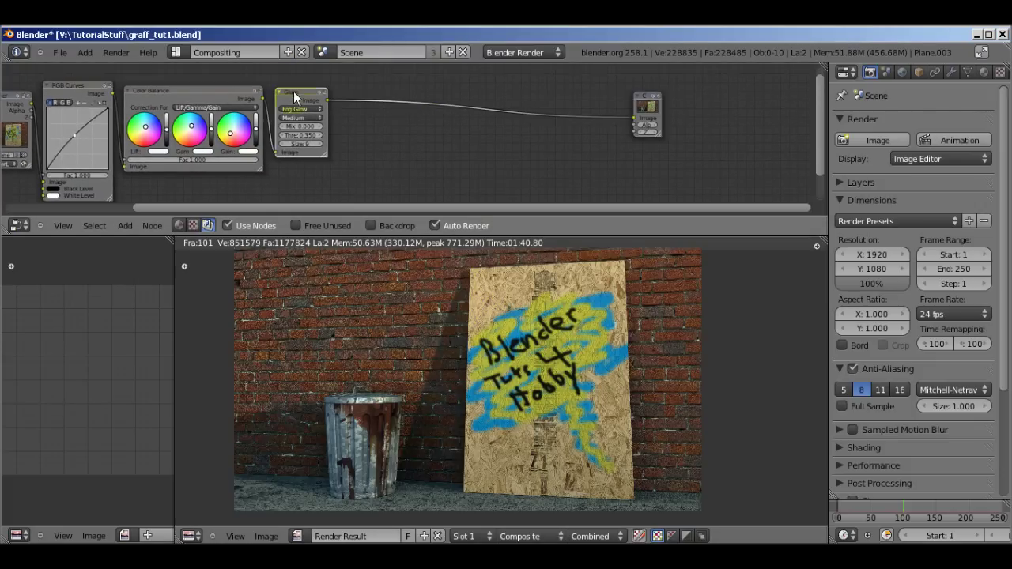
key("shift+a")
mouse_move(294, 95)
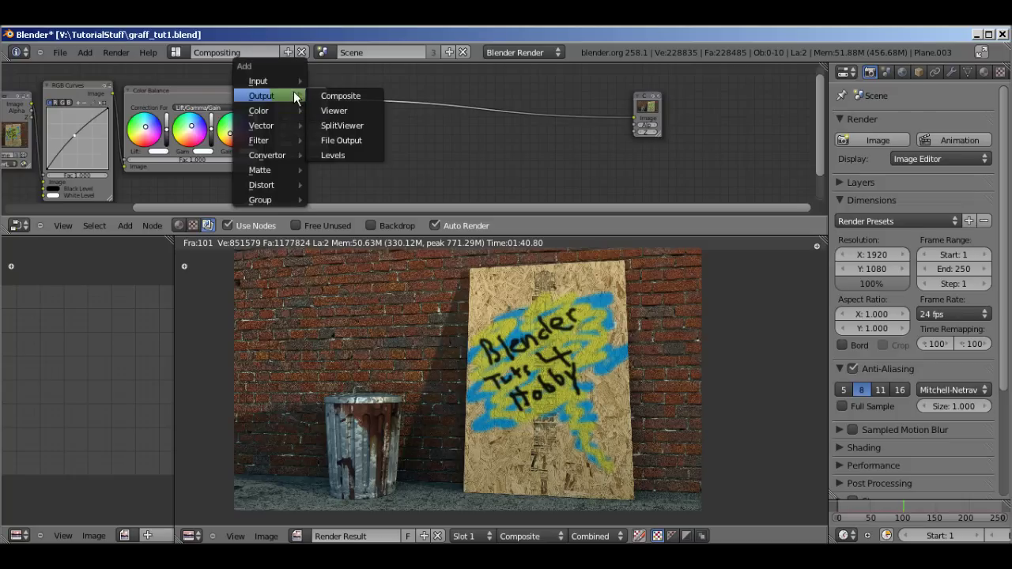
mouse_move(289, 186)
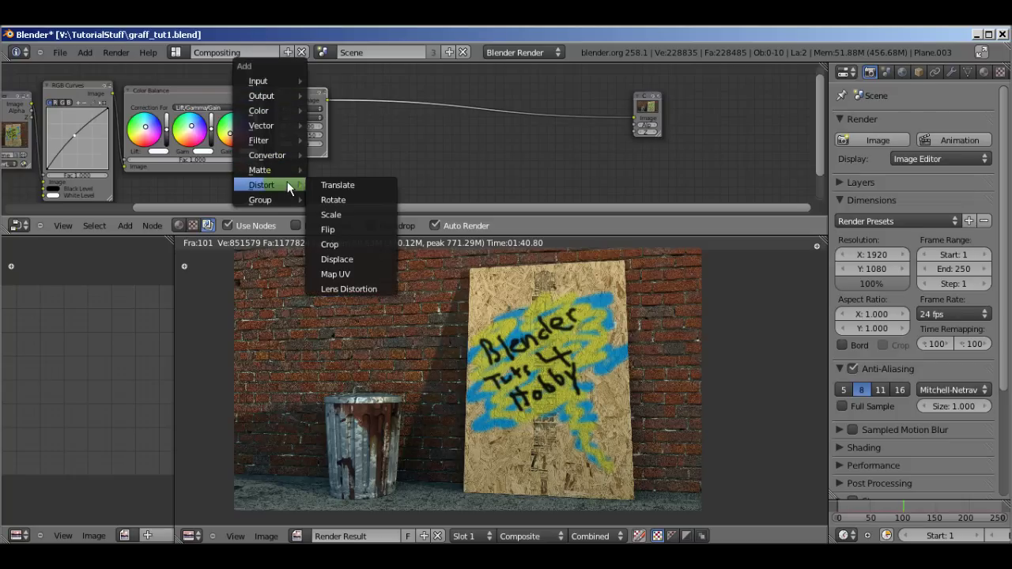
left_click(359, 293)
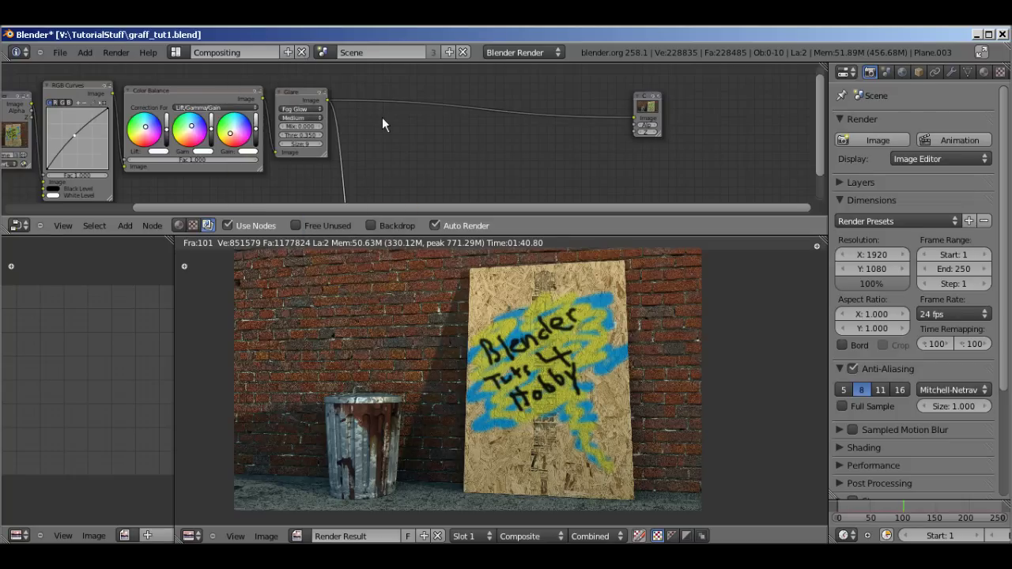
scroll(478, 156, "down", 2)
scroll(456, 146, "down", 1)
left_click_drag(392, 148, 386, 65)
scroll(463, 102, "up", 2)
middle_click_drag(464, 102, 435, 132)
scroll(435, 131, "up", 1)
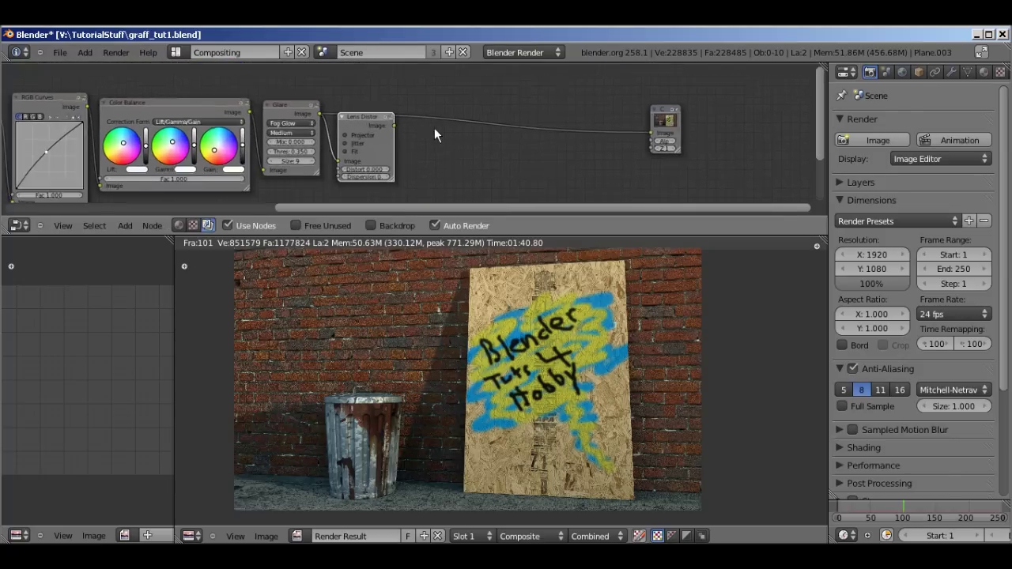
scroll(392, 127, "up", 1)
- Connect Lens Distortion to the Composite output and set Distort to 1
left_click_drag(393, 122, 715, 133)
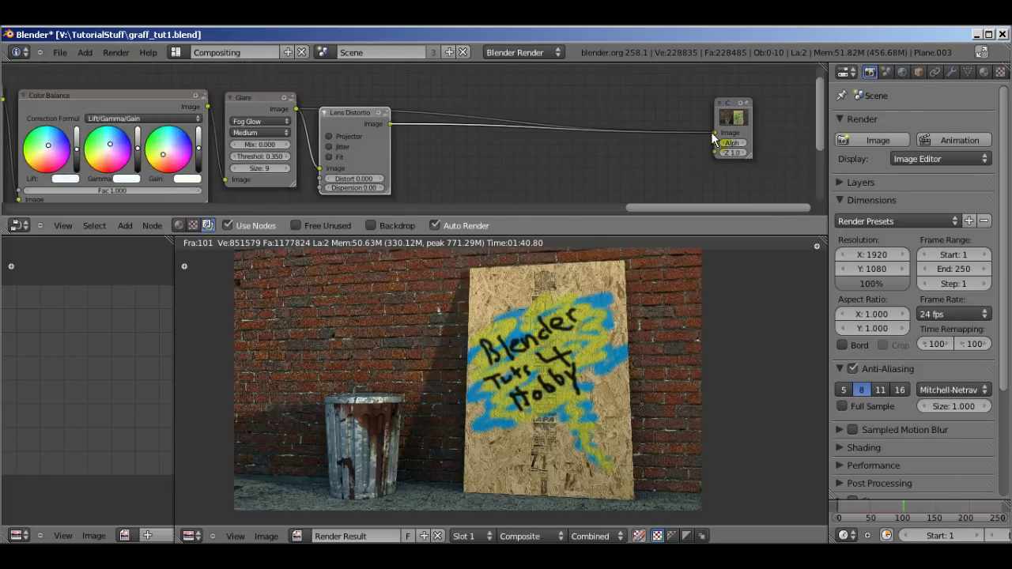
left_click(363, 180)
type("1")
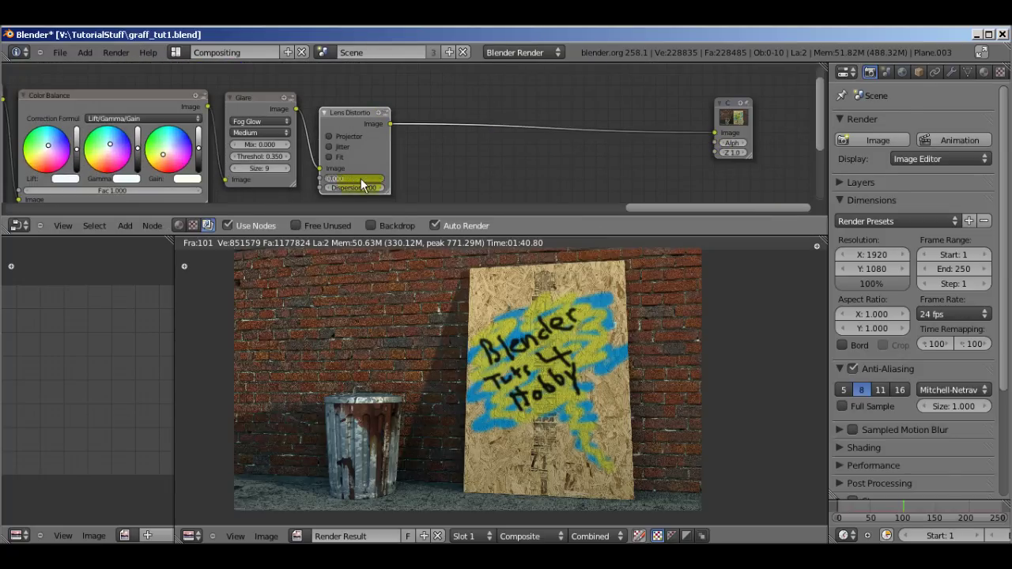
key("Return")
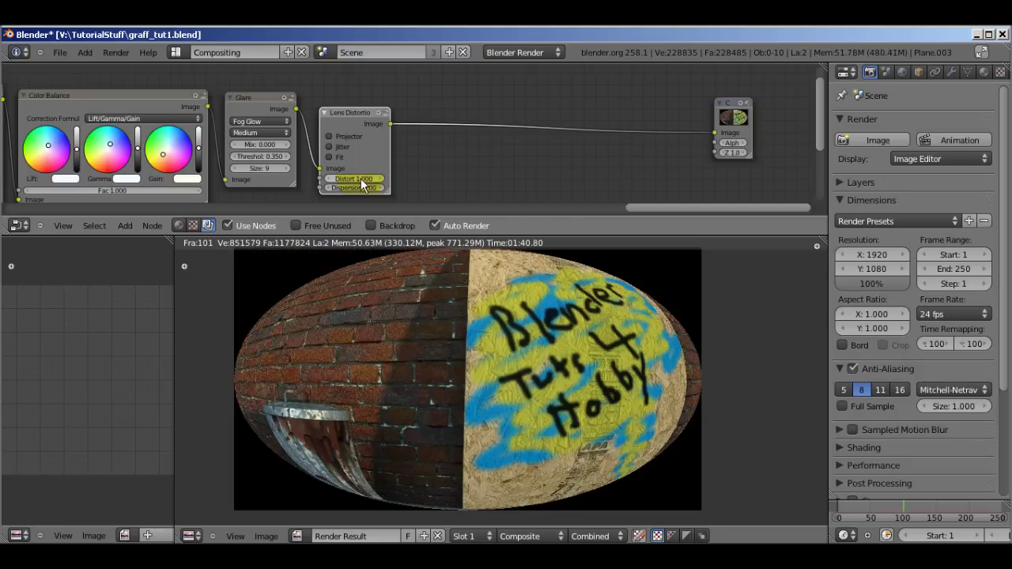
left_click(371, 107)
- Add a Math node after Lens Distortion, wiring it between the distorted image and Composite
key("shift+a")
mouse_move(400, 144)
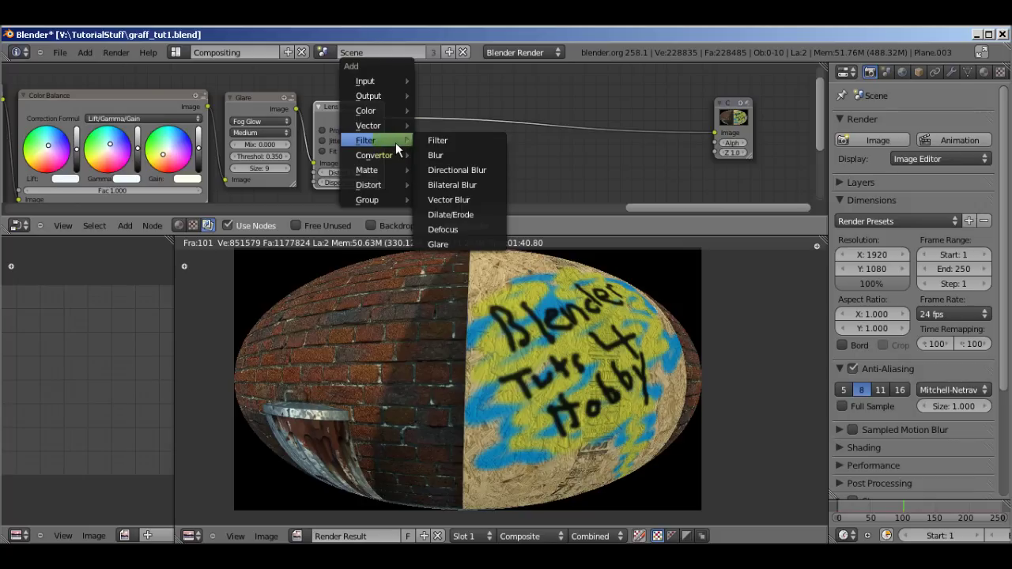
mouse_move(376, 156)
left_click(443, 216)
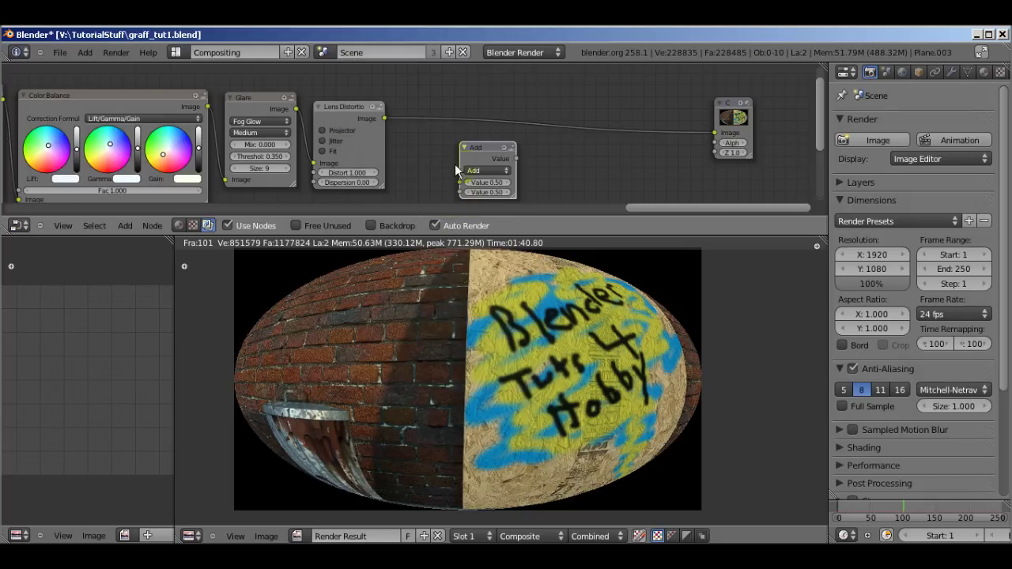
left_click_drag(491, 147, 424, 105)
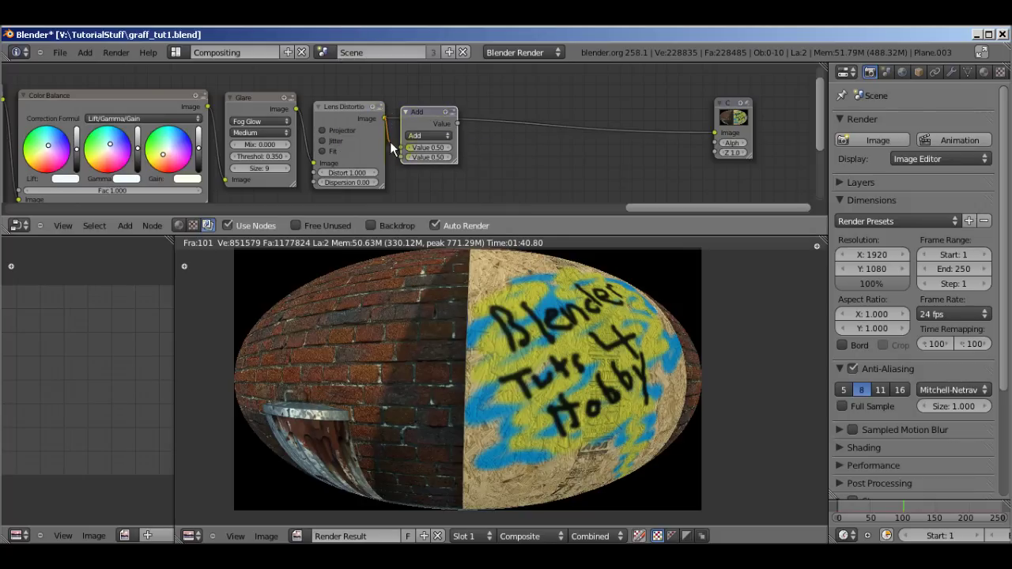
left_click_drag(389, 141, 406, 148)
left_click_drag(456, 123, 714, 132)
- Switch the Math node to Greater Than and adjust its threshold
left_click(443, 135)
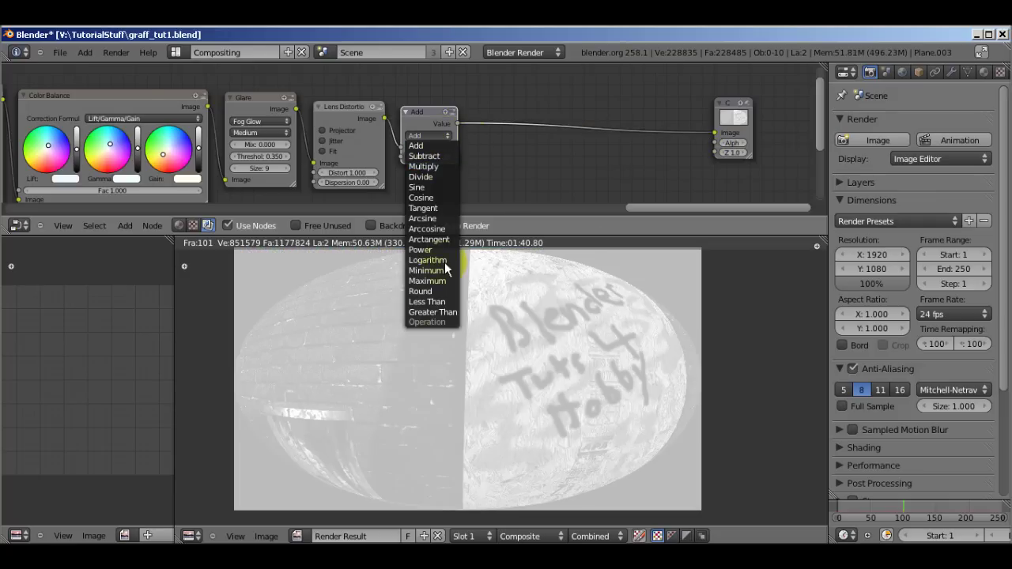
left_click(435, 313)
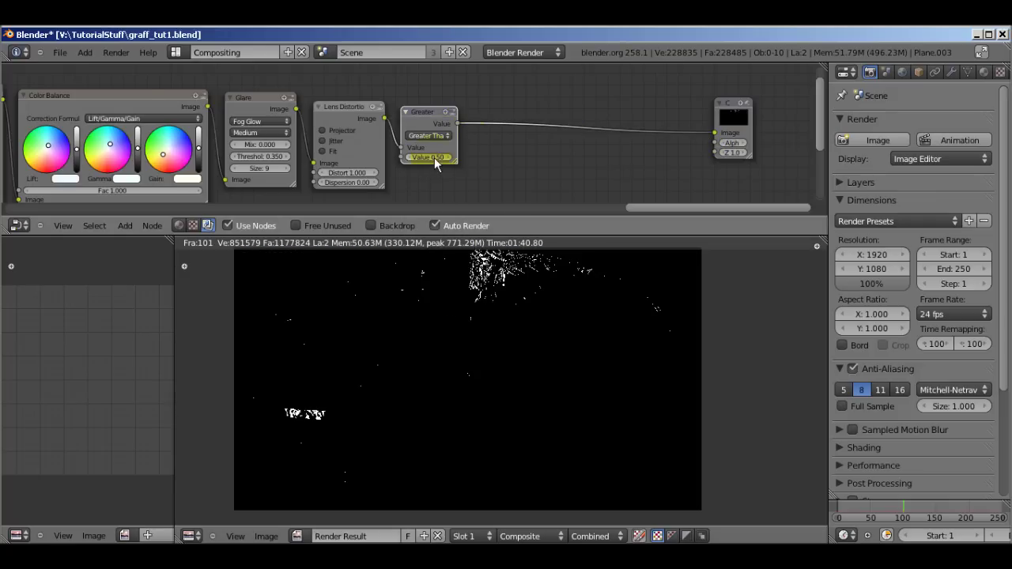
mouse_move(434, 157)
left_mouse_down()
mouse_move(407, 157)
mouse_move(427, 155)
left_mouse_up()
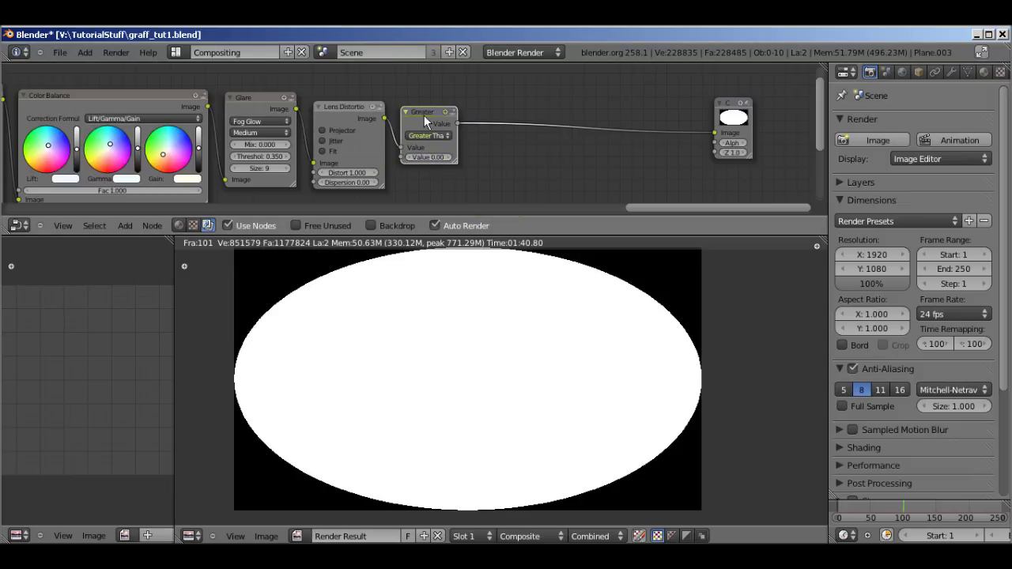
- Add a Blur node after the Greater node and wire its output to the Composite
key("shift+a")
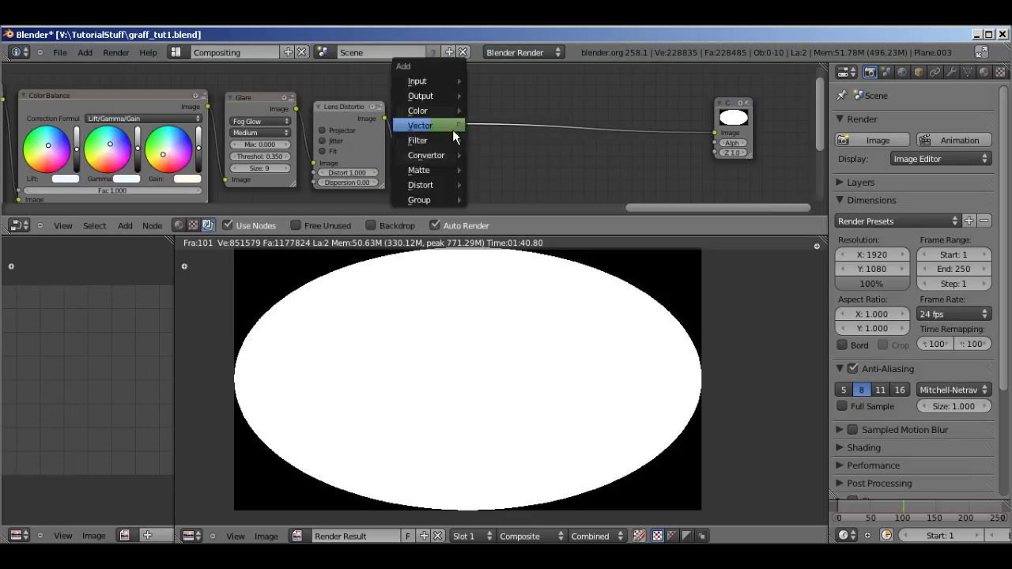
mouse_move(453, 132)
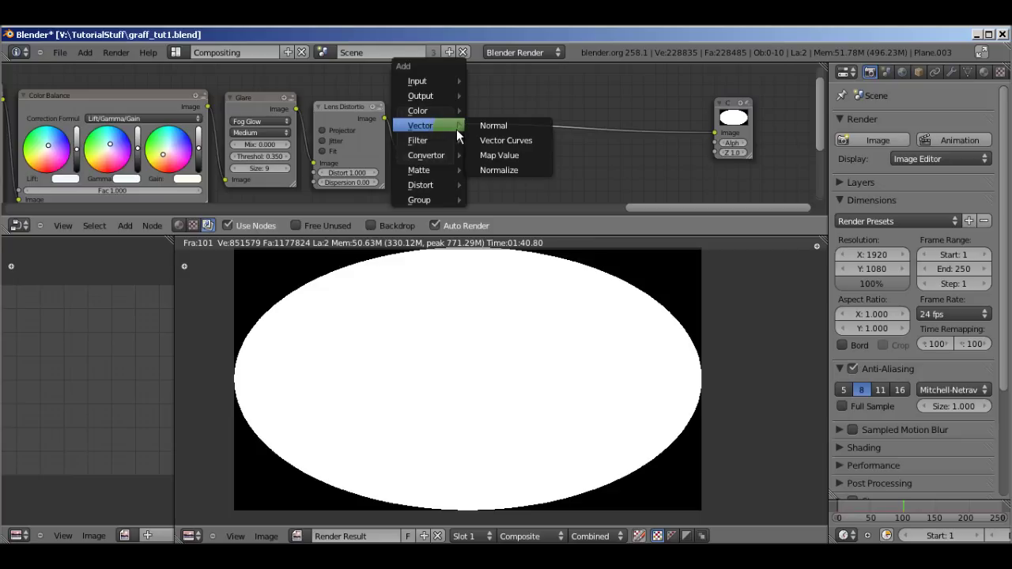
mouse_move(453, 150)
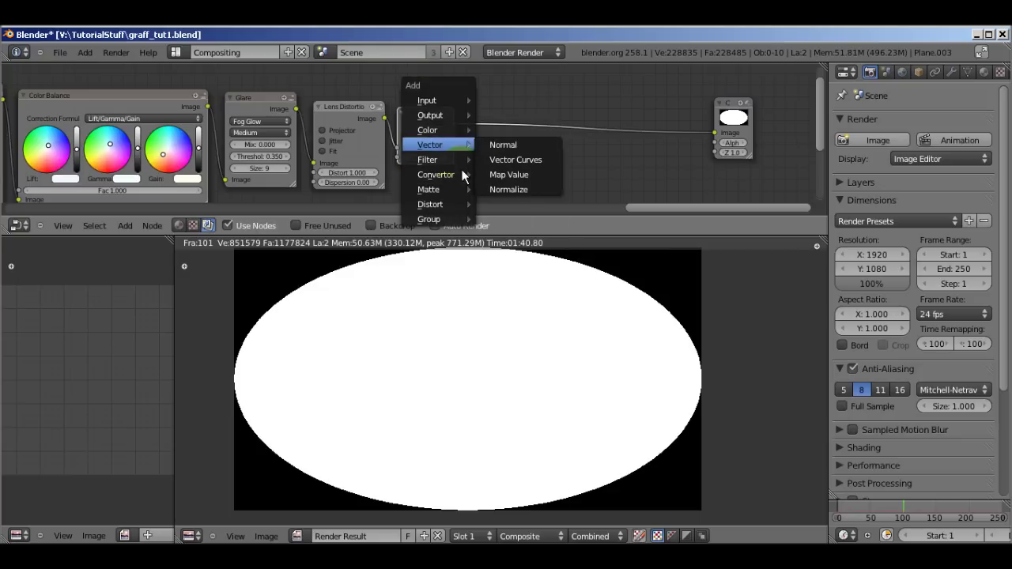
mouse_move(451, 203)
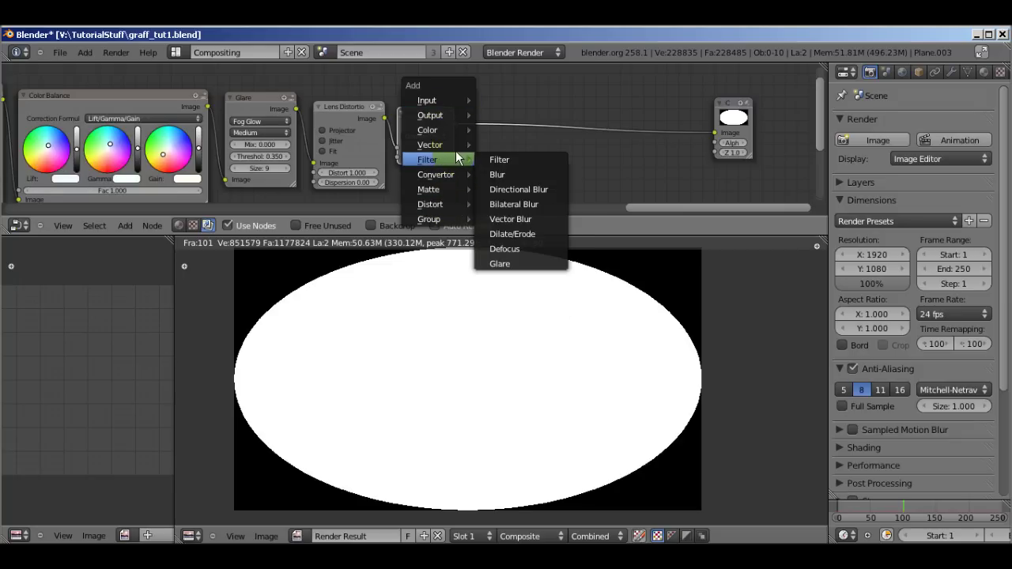
left_click(520, 174)
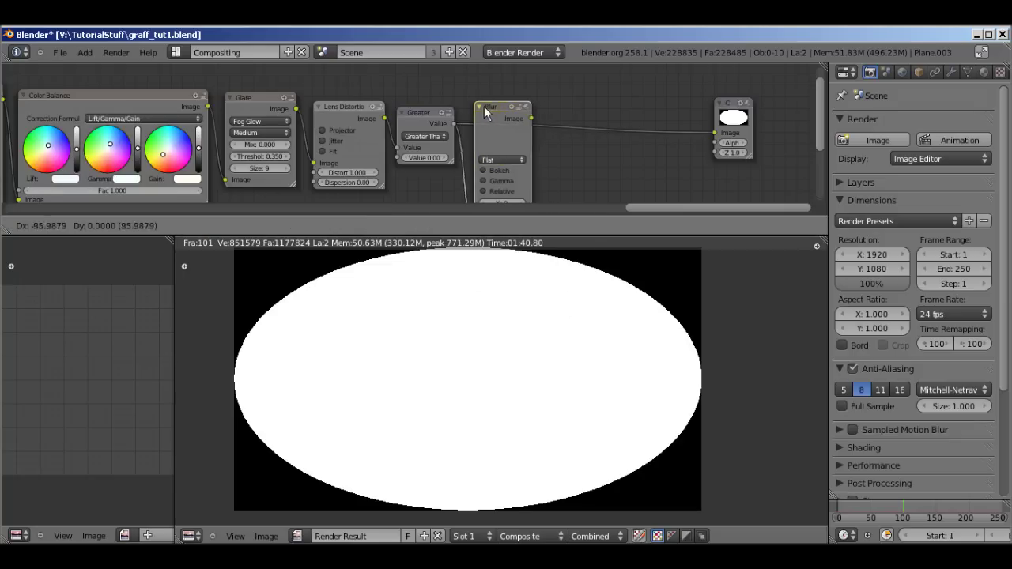
left_click(484, 106)
left_click_drag(531, 120, 480, 73)
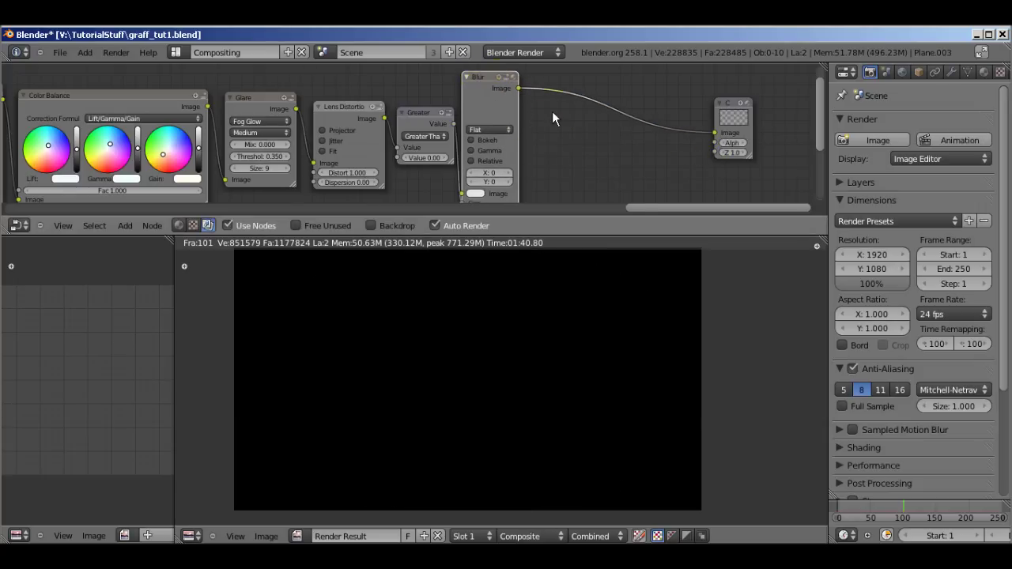
scroll(512, 112, "down", 3)
scroll(522, 102, "up", 1)
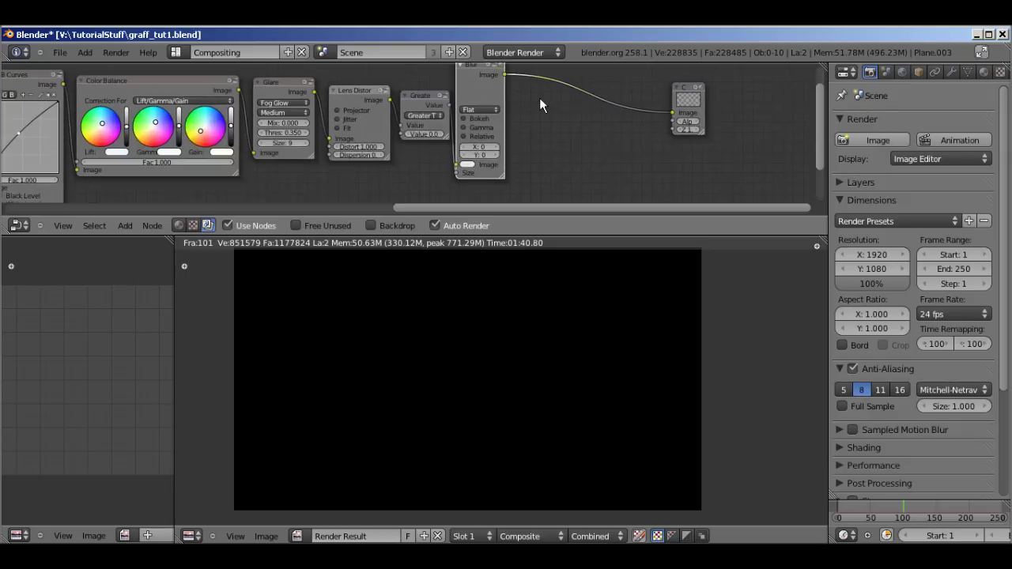
scroll(561, 130, "up", 1)
middle_click_drag(567, 136, 473, 119)
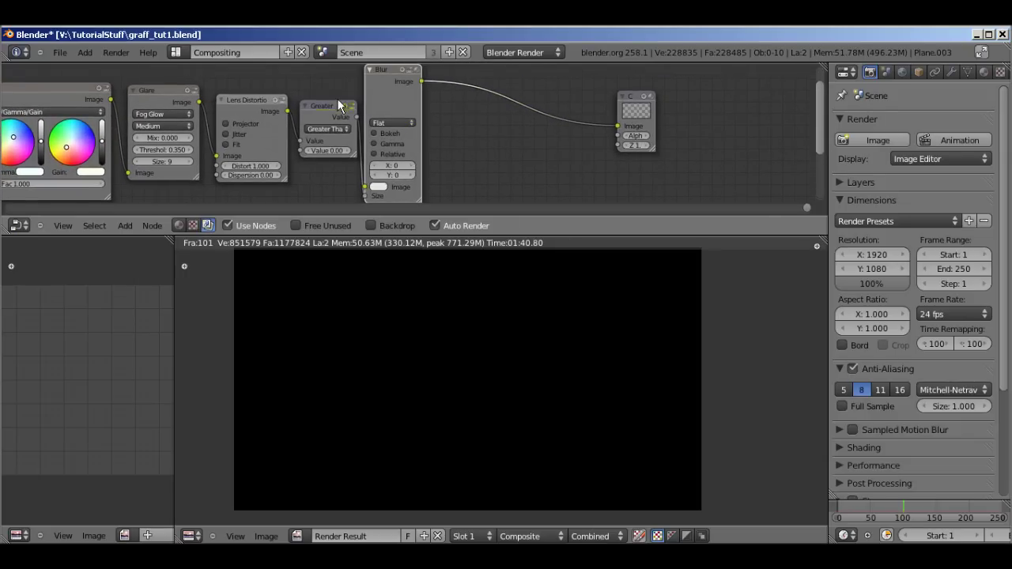
- Make the Blur a relative Fast Gaussian filter and feed the Greater mask into it
left_click(396, 124)
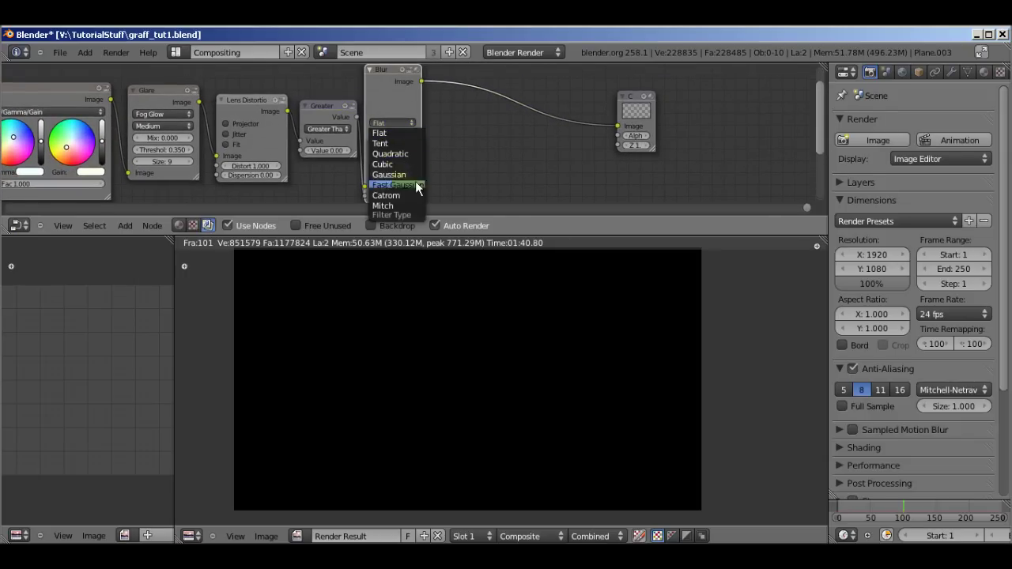
left_click(415, 182)
key("i")
left_click(375, 132)
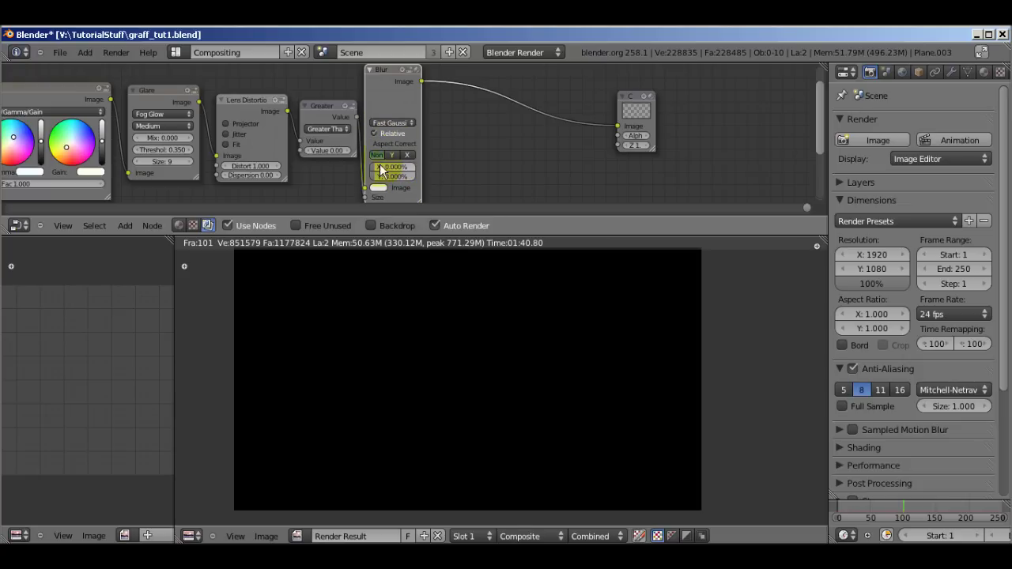
left_click_drag(388, 68, 457, 65)
left_click_drag(356, 117, 432, 197)
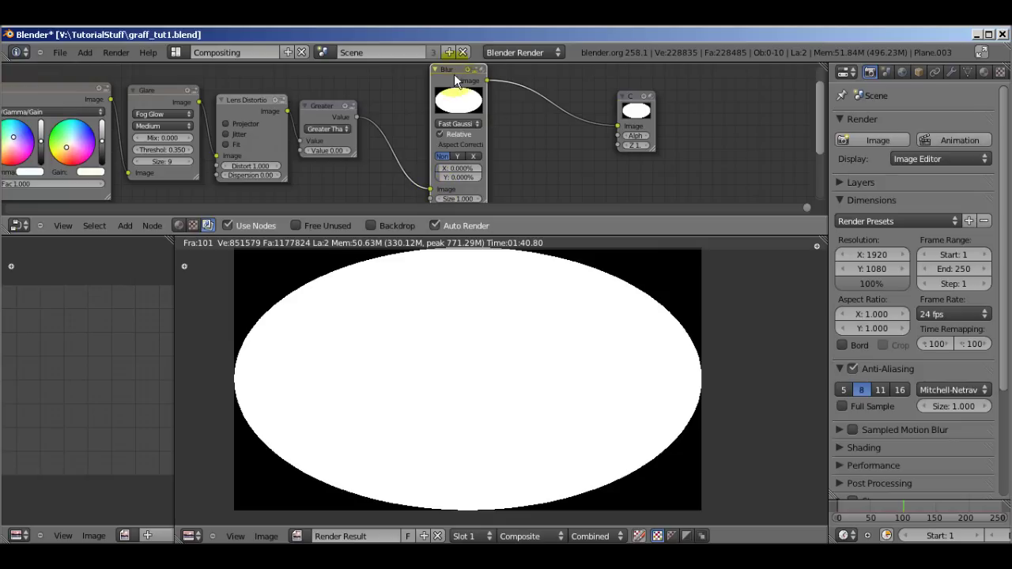
left_click_drag(453, 74, 399, 71)
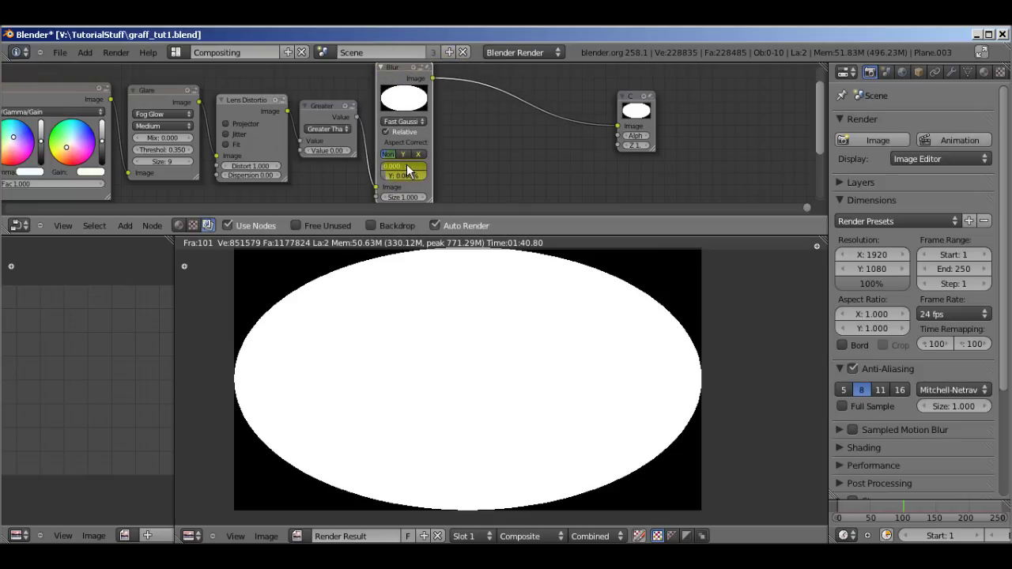
- Set the blur X and Y sizes to 20%
type("20")
key("Return")
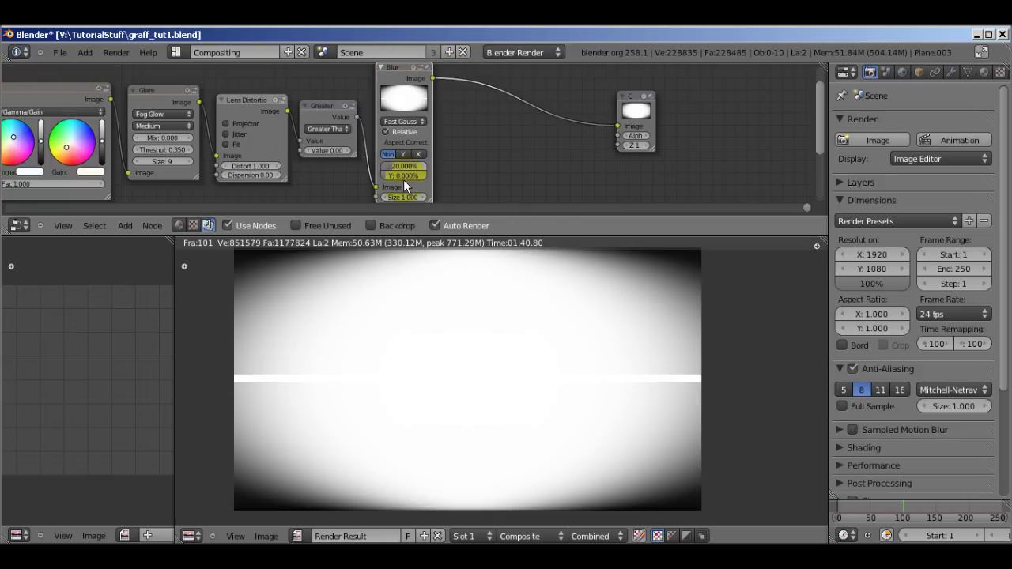
left_click(402, 176)
type("20")
key("Return")
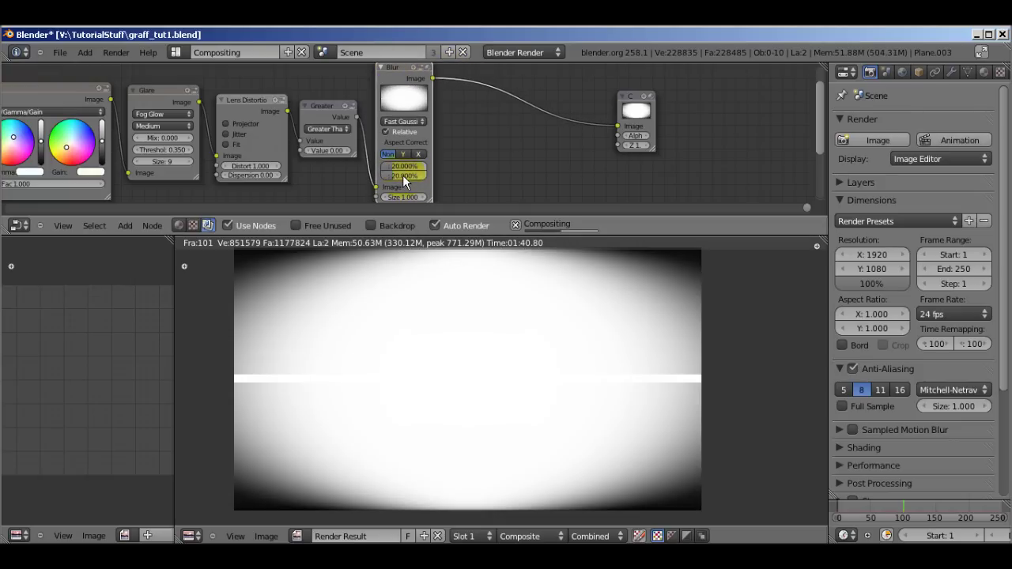
scroll(536, 331, "down", 3)
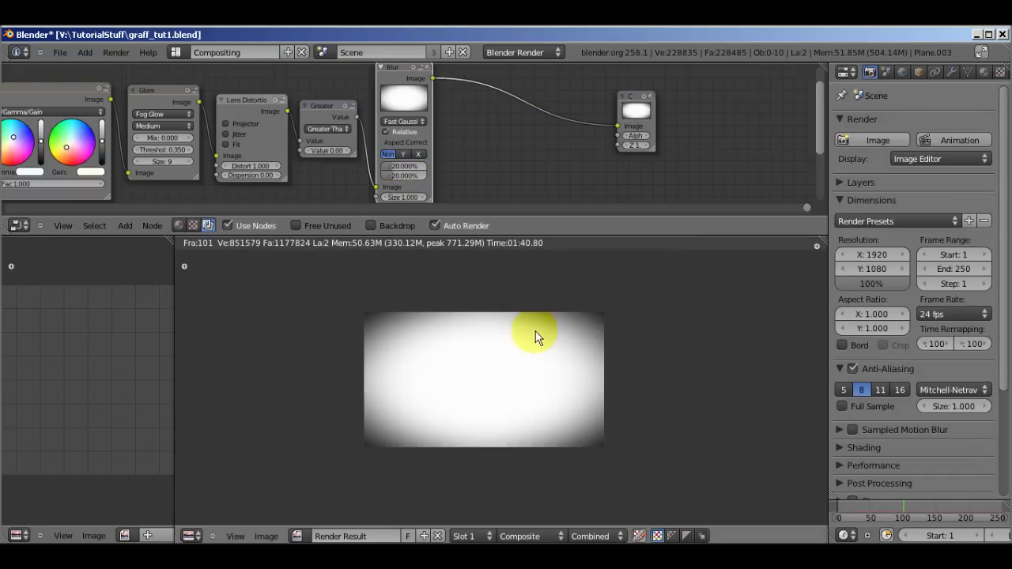
scroll(649, 315, "up", 2)
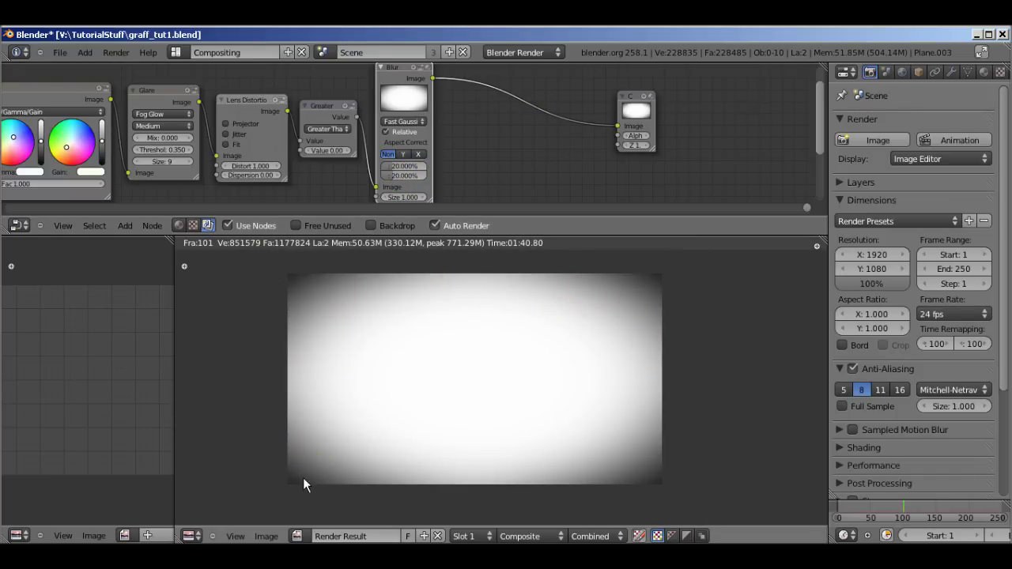
middle_click_drag(539, 95, 483, 115)
- Add a Mix node beside the Blur, taking Blur as second image and outputting to Composite
key("shift+a")
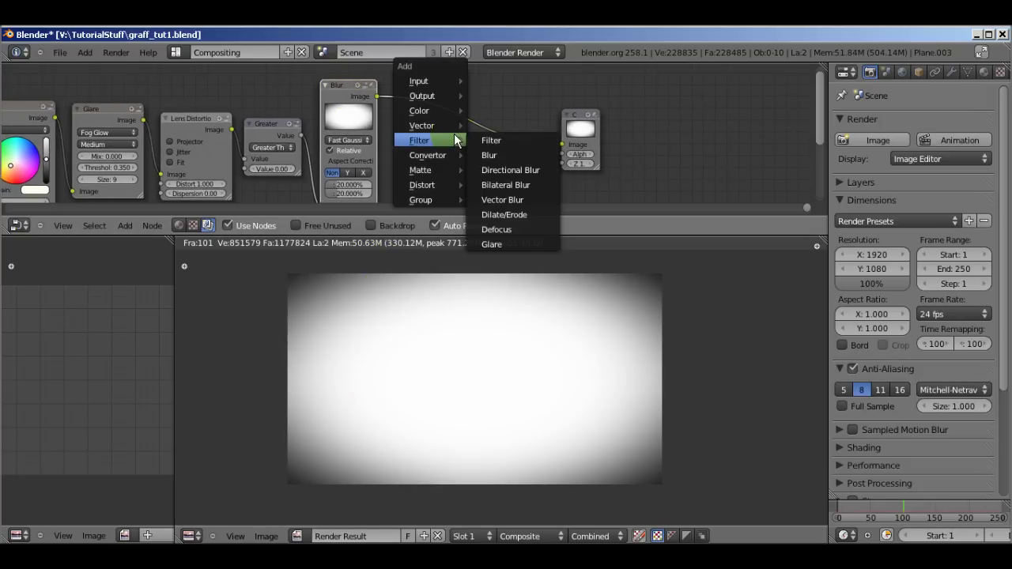
mouse_move(443, 111)
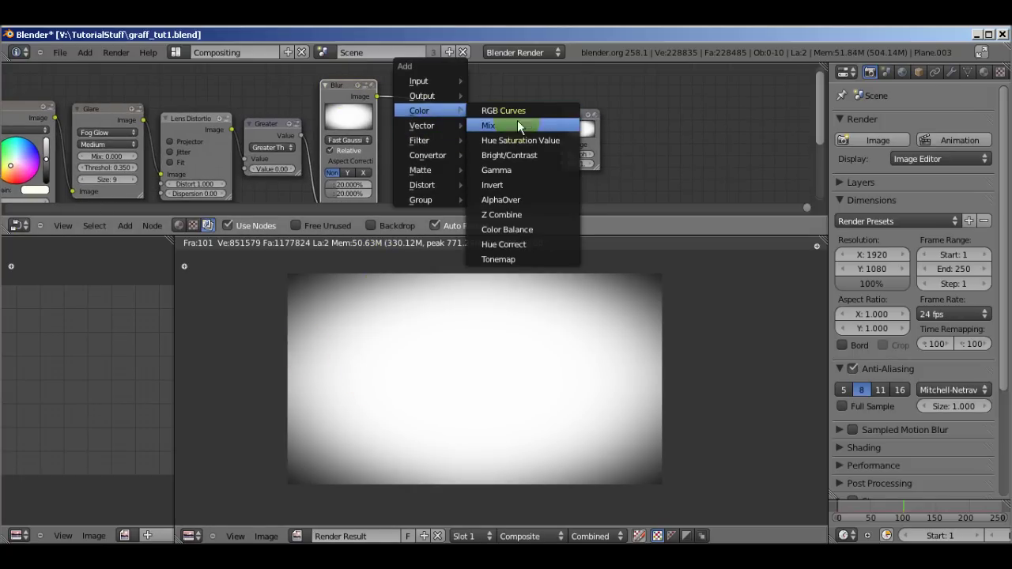
left_click(517, 120)
left_click(423, 93)
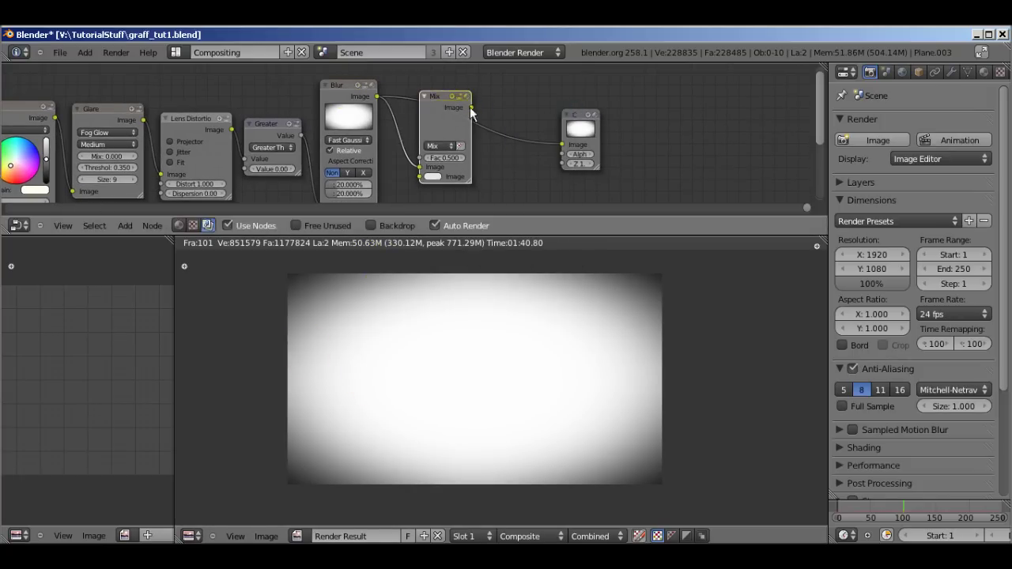
left_click_drag(470, 106, 564, 144)
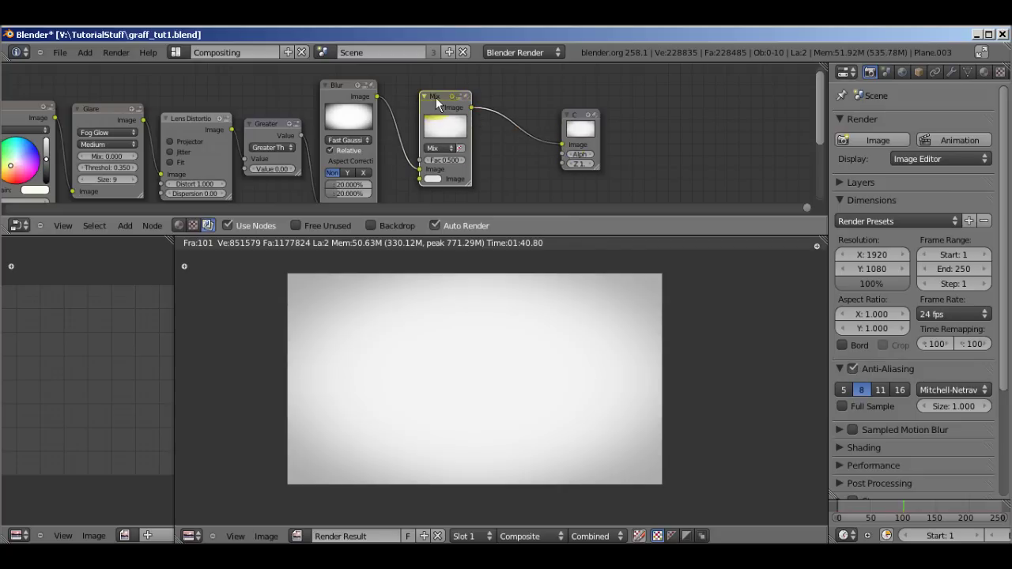
left_click_drag(436, 97, 433, 81)
mouse_move(417, 157)
left_mouse_down()
mouse_move(408, 169)
mouse_move(417, 164)
left_mouse_up()
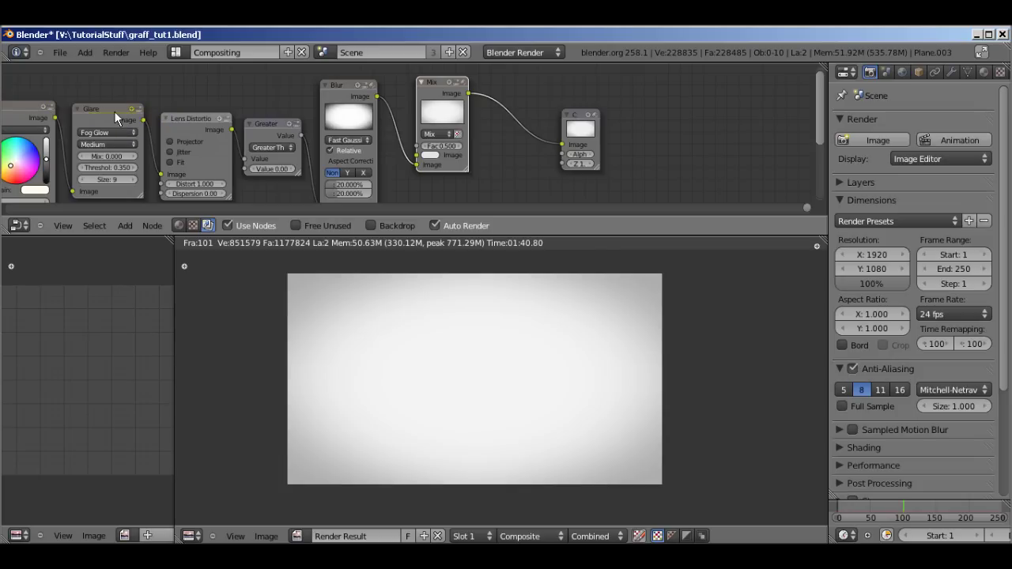
- Feed the Glare output into the Mix's first image and set the blend to Multiply
middle_click_drag(63, 113, 258, 101)
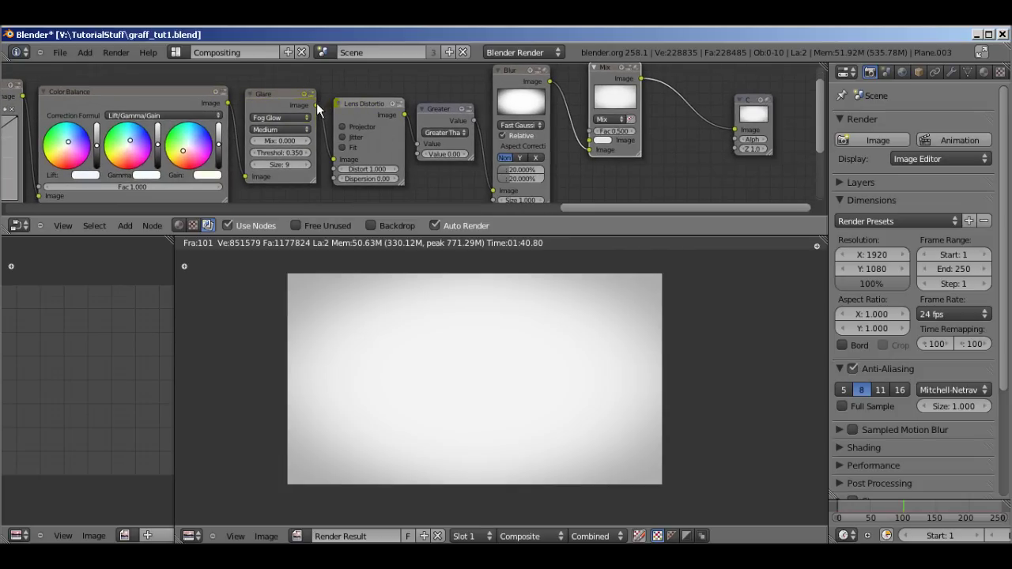
left_click_drag(316, 103, 589, 140)
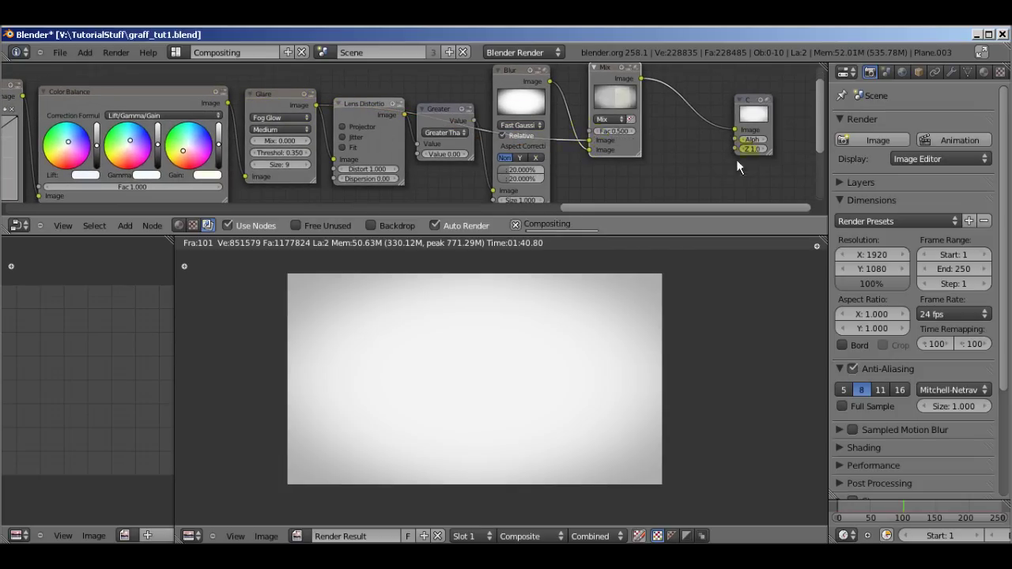
middle_click_drag(668, 160, 529, 167)
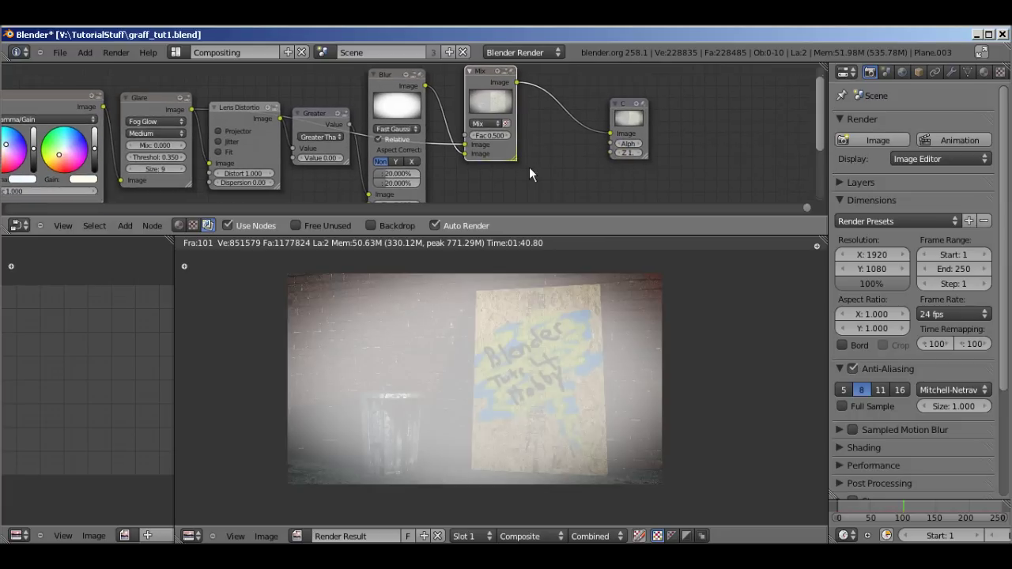
left_click(486, 125)
left_click(491, 152)
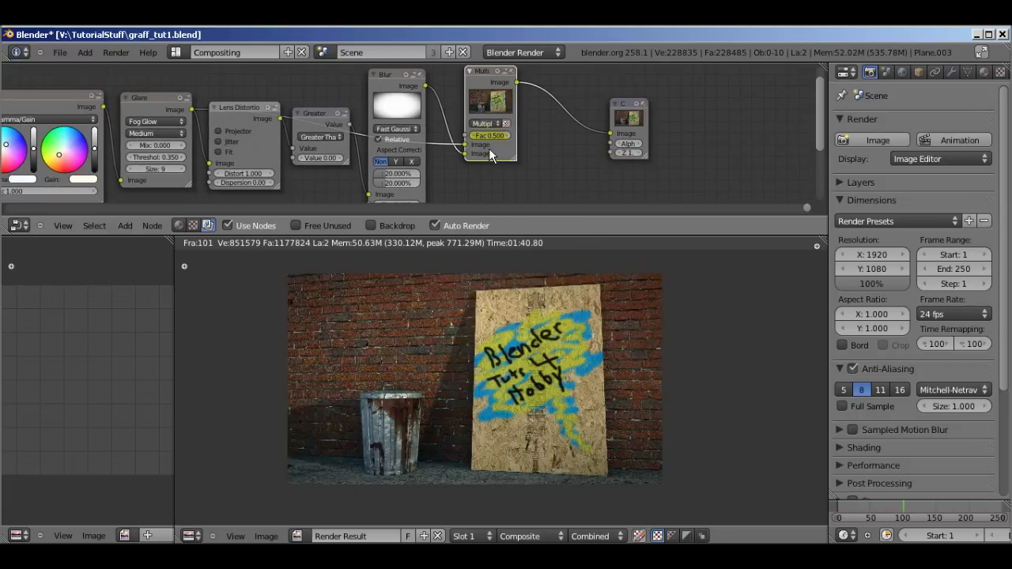
left_click(491, 135)
- Set the Multiply factor to 0.5, then fine-tune it up to 0.85
type("0.5")
key("Return")
left_click(148, 98)
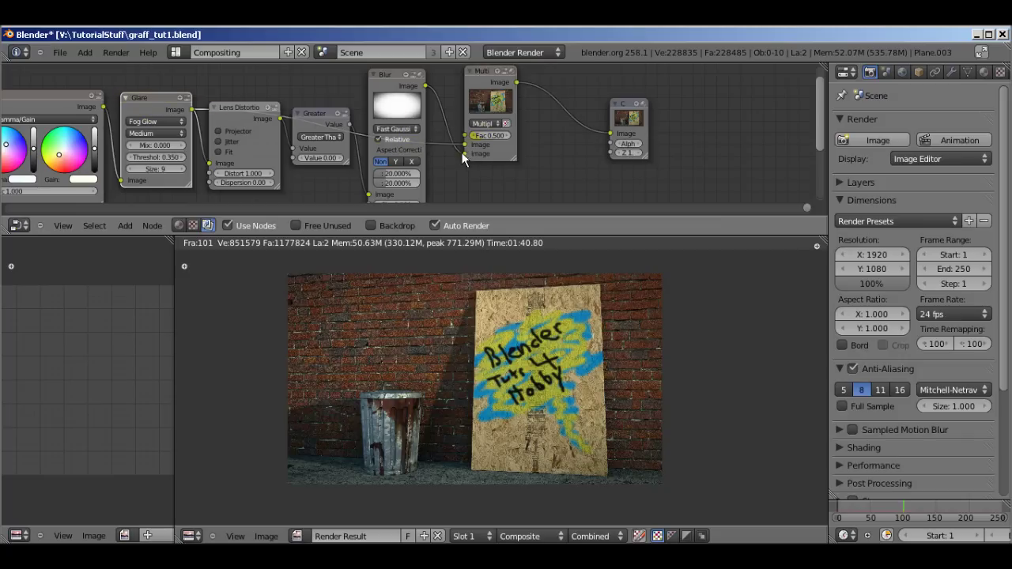
left_click(388, 74)
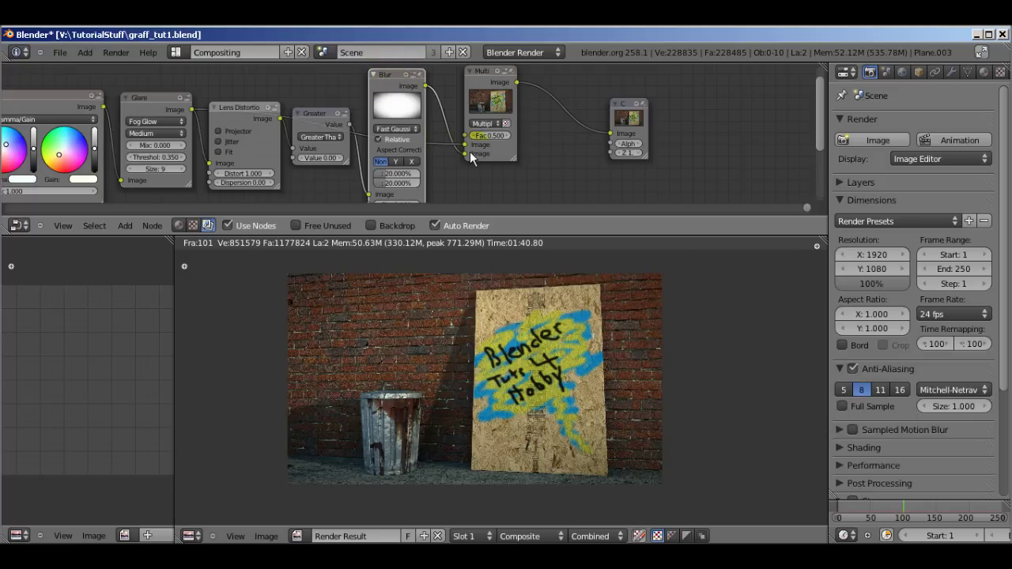
left_click(510, 137)
left_click(509, 137)
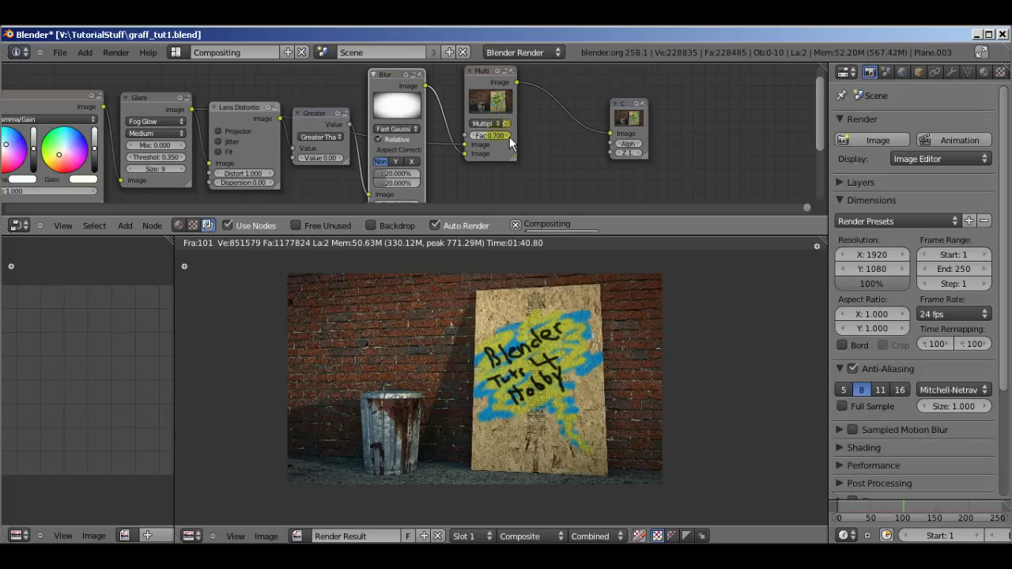
left_click(509, 137)
left_click(510, 137)
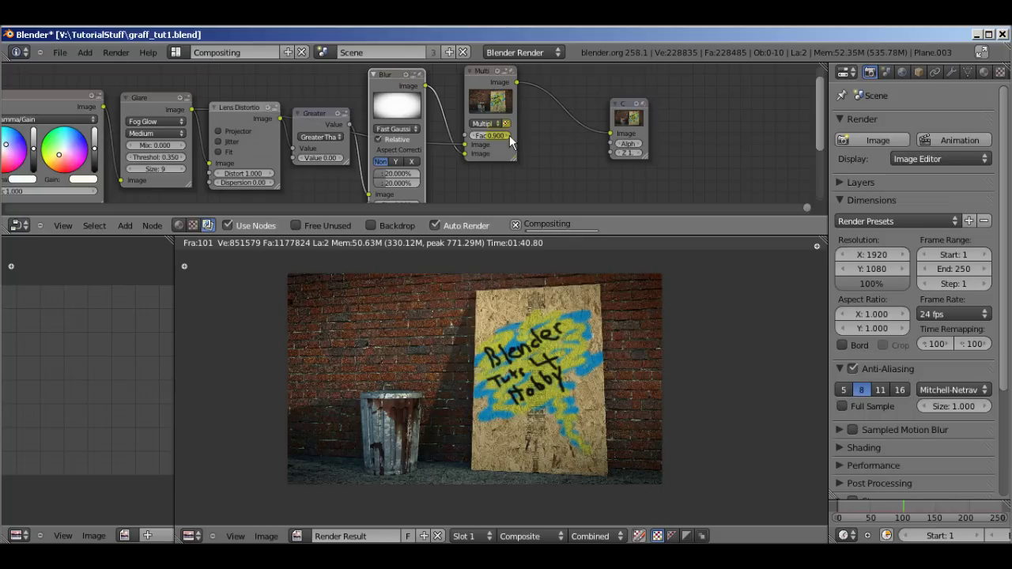
left_click(509, 135)
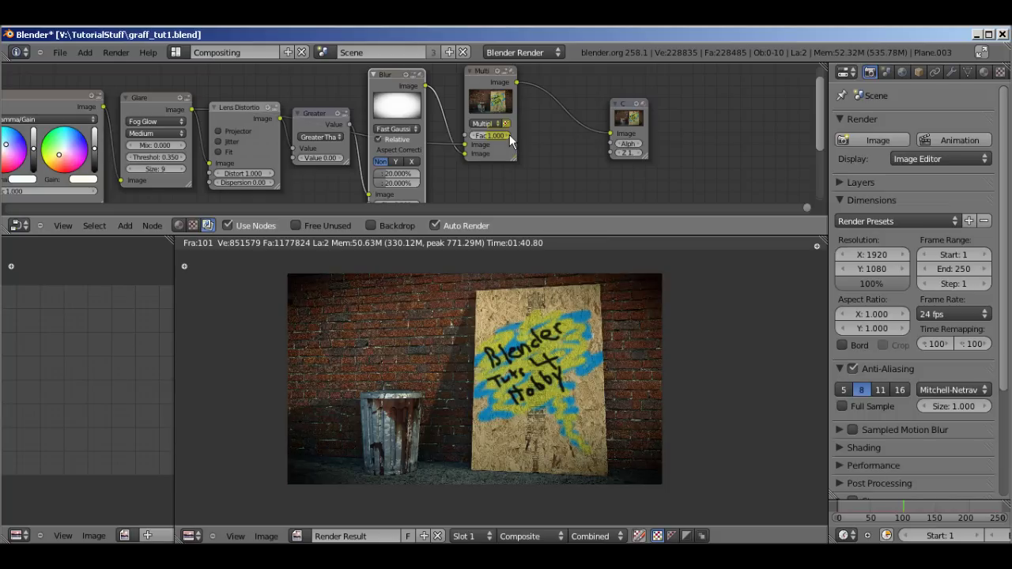
left_click(475, 136)
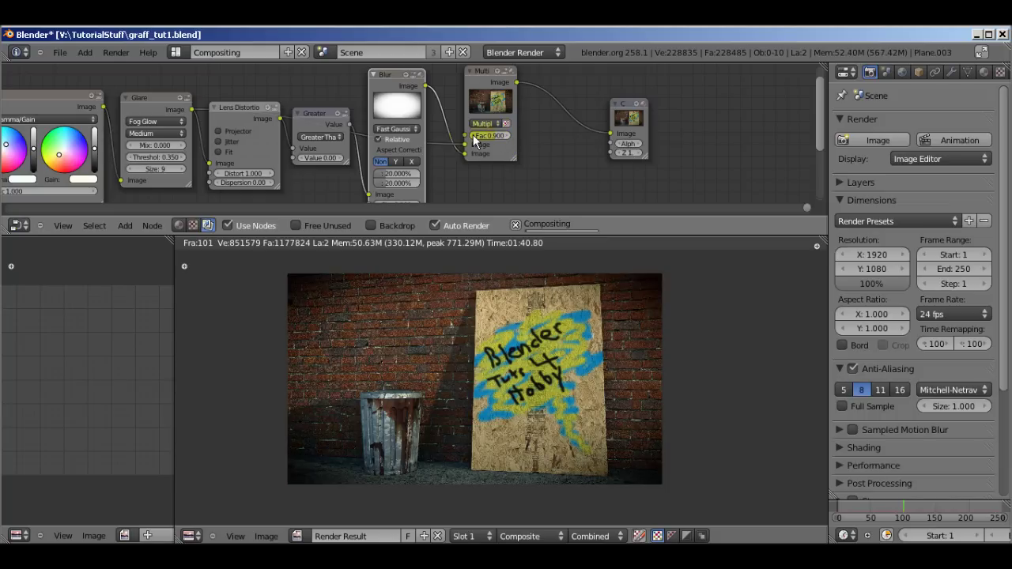
left_click(475, 137)
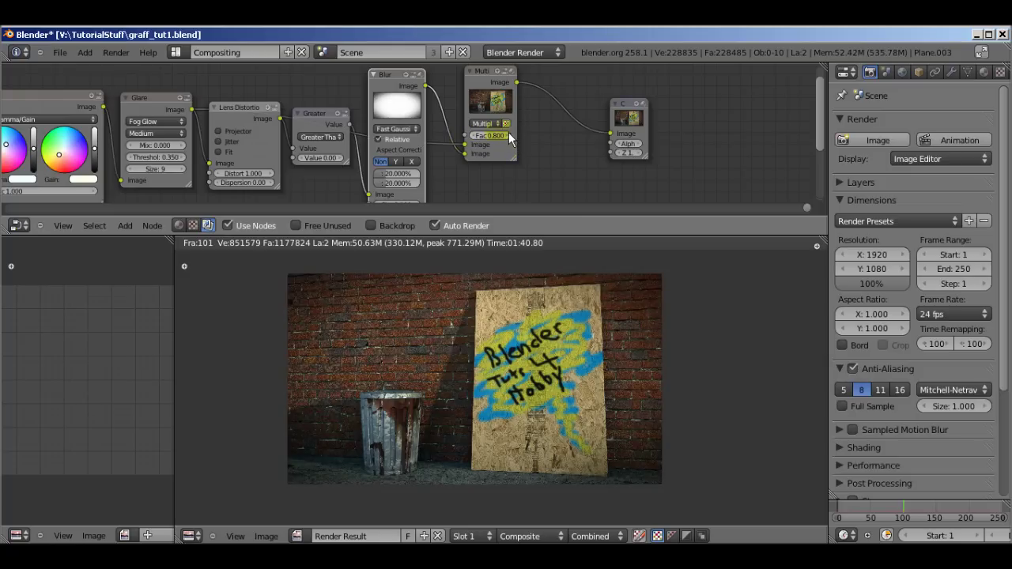
left_click(508, 133)
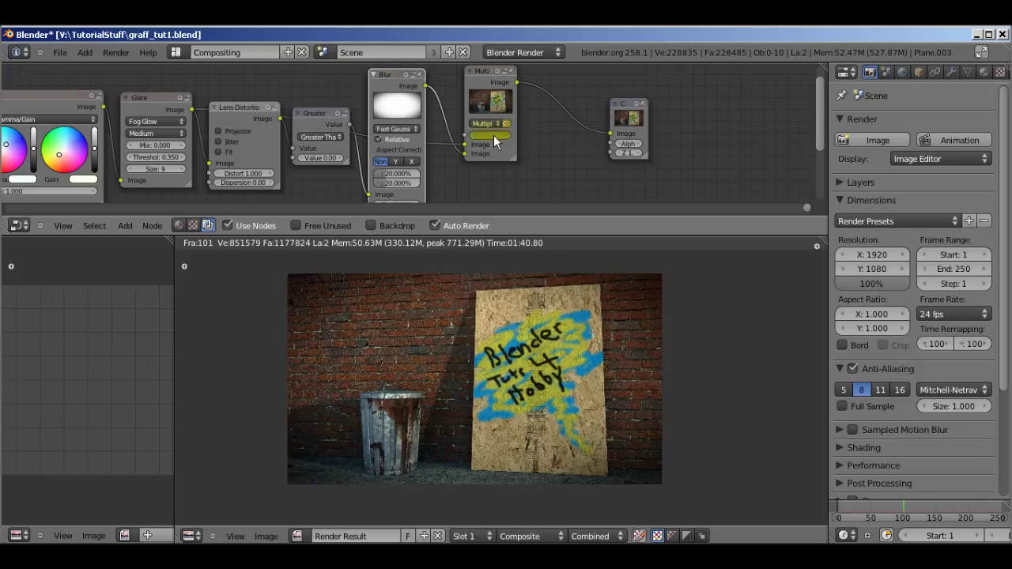
type("5")
key("Return")
- Place the Composite node beside the Multiply node and open Save As Image on the maximized render
right_click_drag(625, 111, 531, 109)
scroll(490, 119, "down", 2)
middle_click_drag(462, 123, 519, 100)
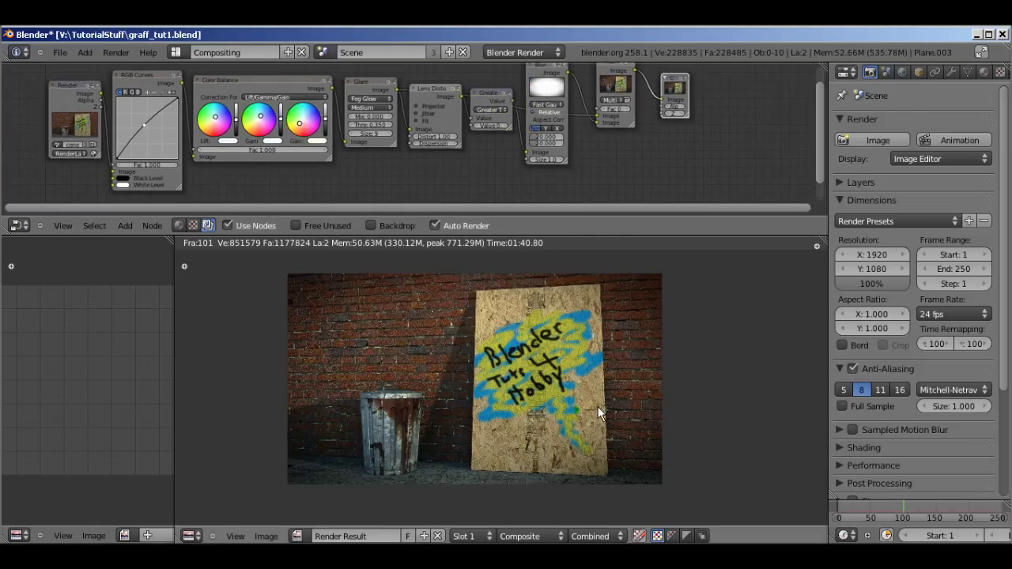
key("ctrl+Up")
scroll(618, 365, "up", 3)
scroll(622, 366, "down", 1)
middle_click_drag(621, 366, 645, 350)
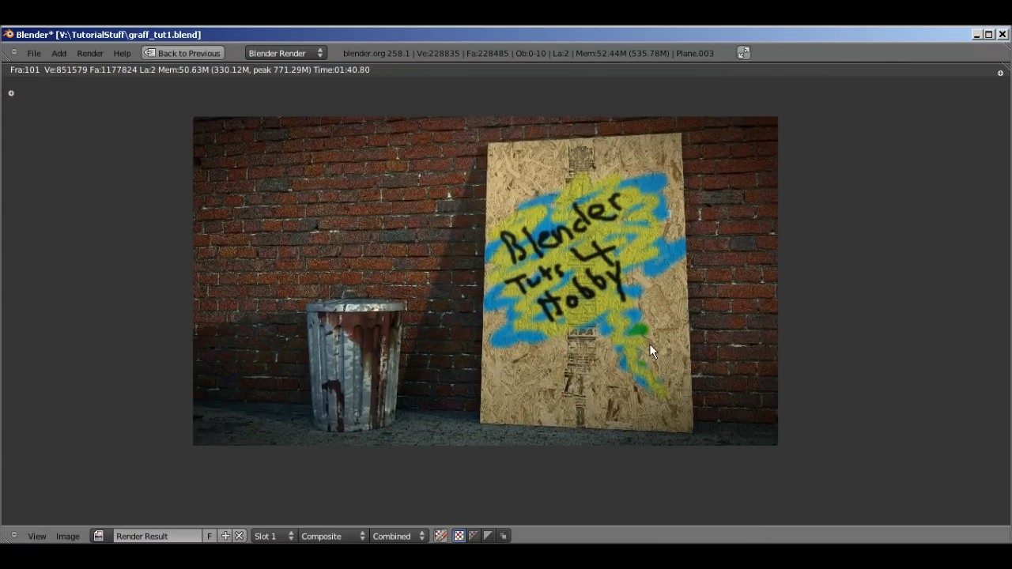
key("F3")
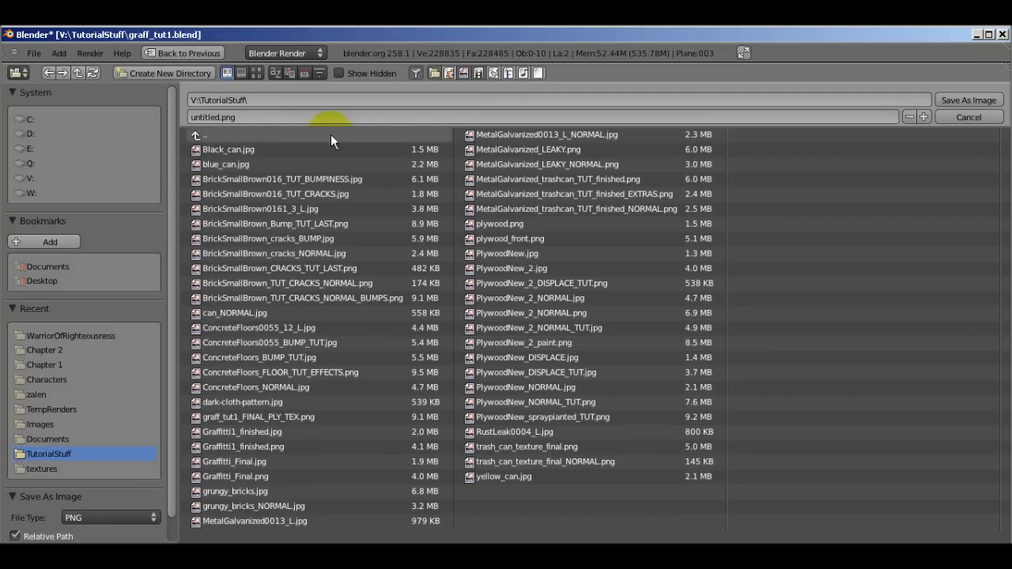
- Save the render as graff_tut_final.png in the V: drive's TutorialStuff folder
left_click(33, 178)
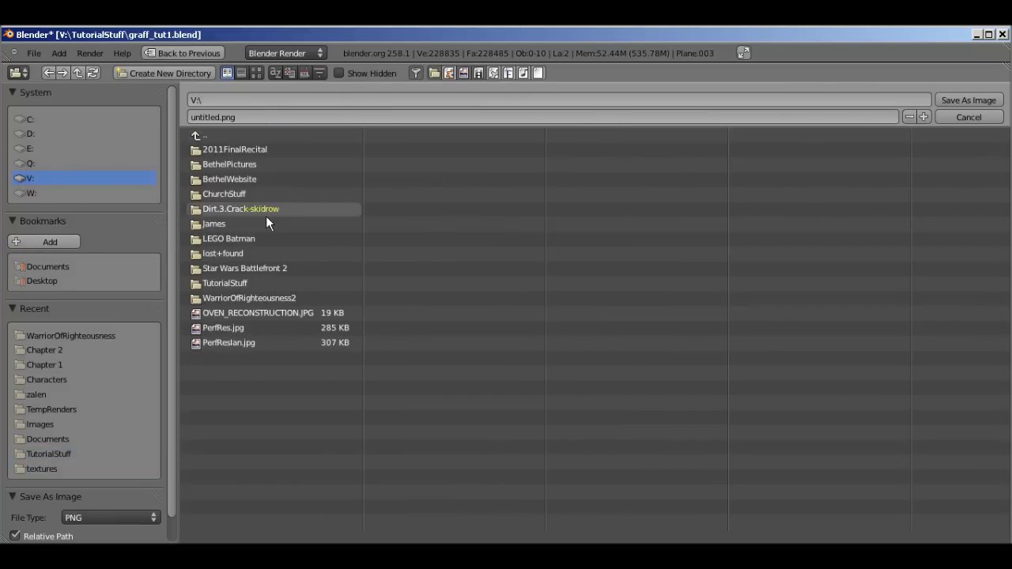
left_click(255, 282)
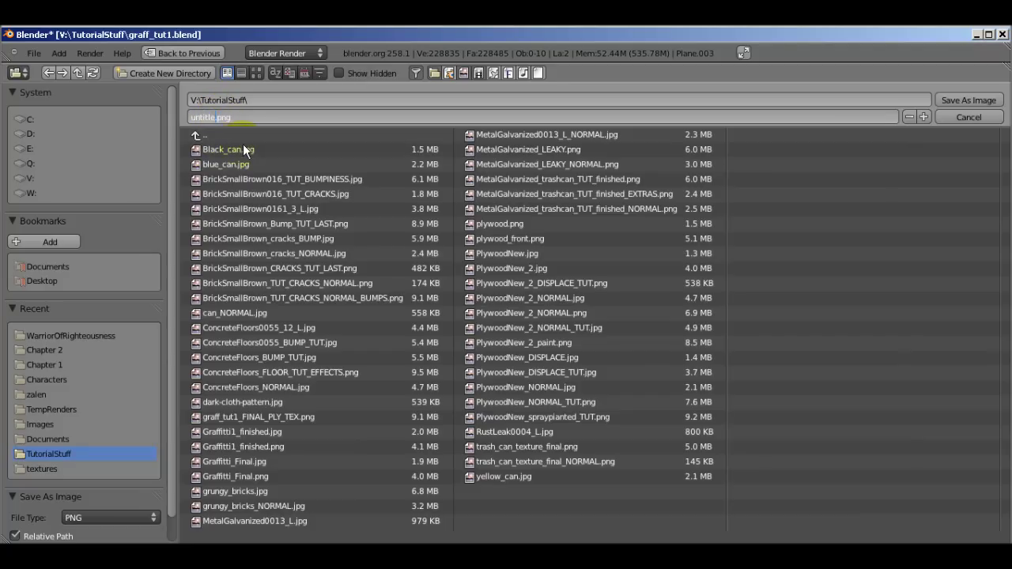
key("BackSpace")
key("BackSpace")
key("BackSpace")
key("BackSpace")
key("BackSpace")
key("BackSpace")
key("BackSpace")
key("BackSpace")
type("graff")
key("Return")
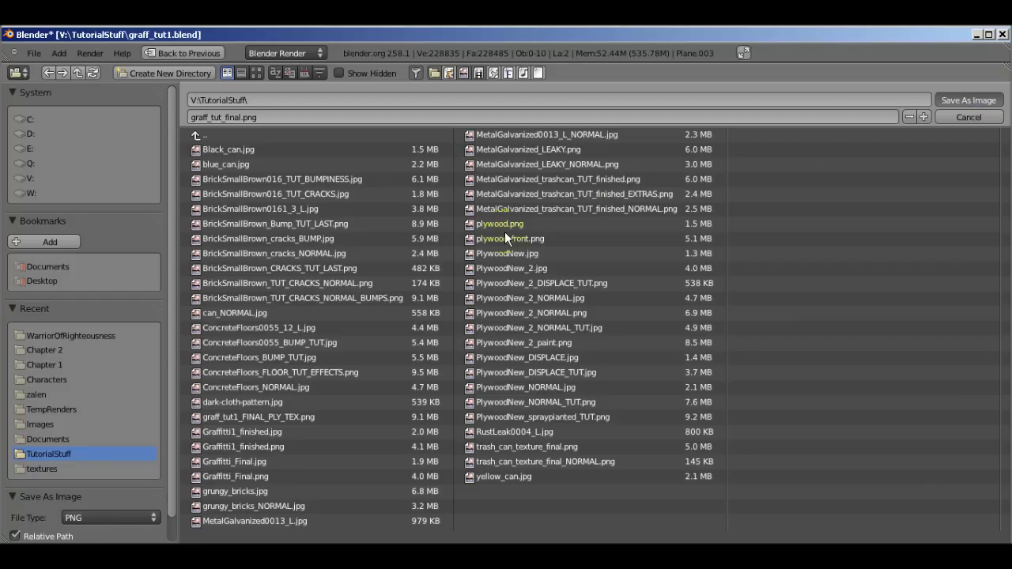
key("Return")
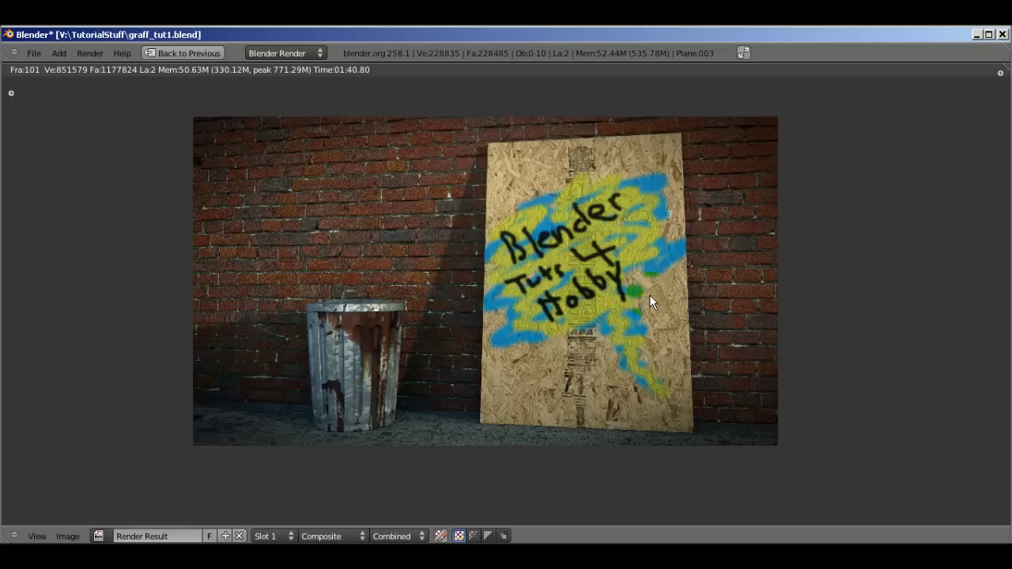
scroll(694, 271, "up", 1)
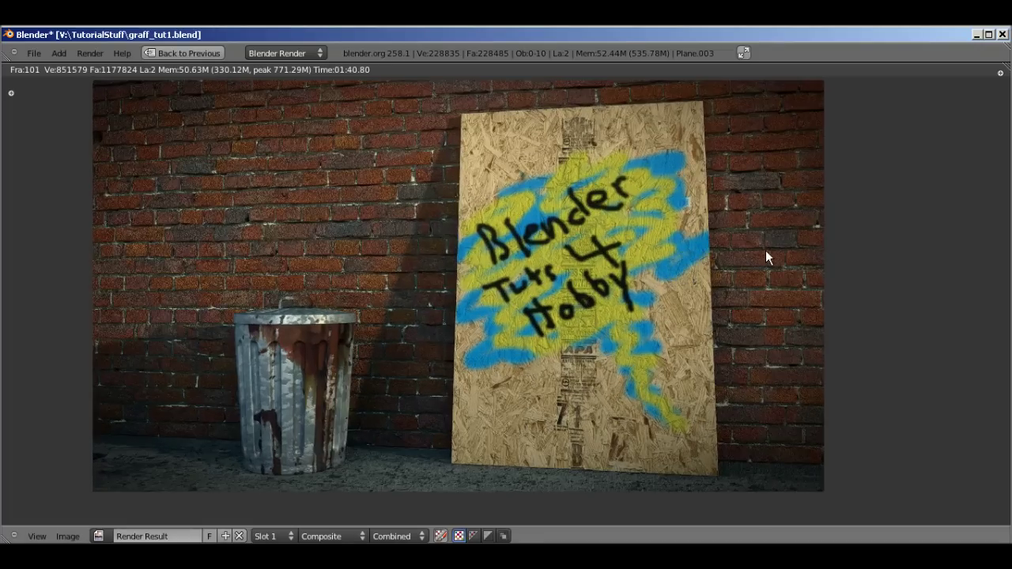
middle_click_drag(765, 250, 769, 255)
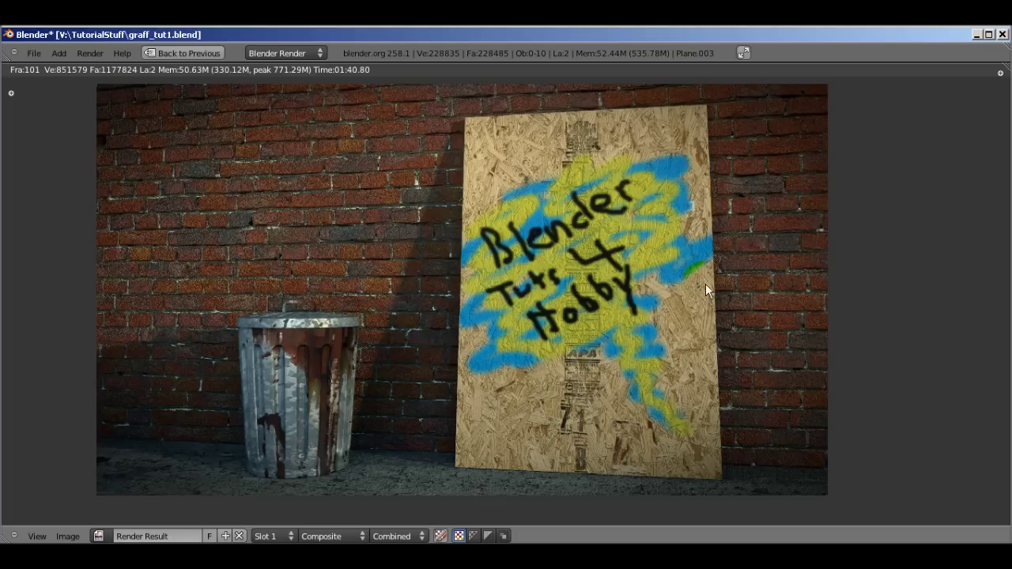
middle_click_drag(829, 239, 841, 209)
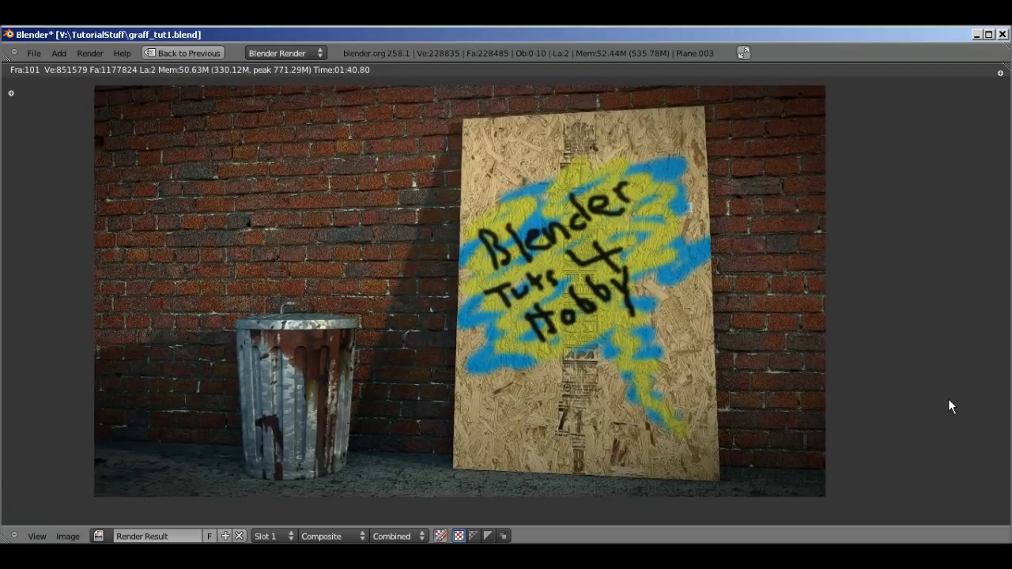